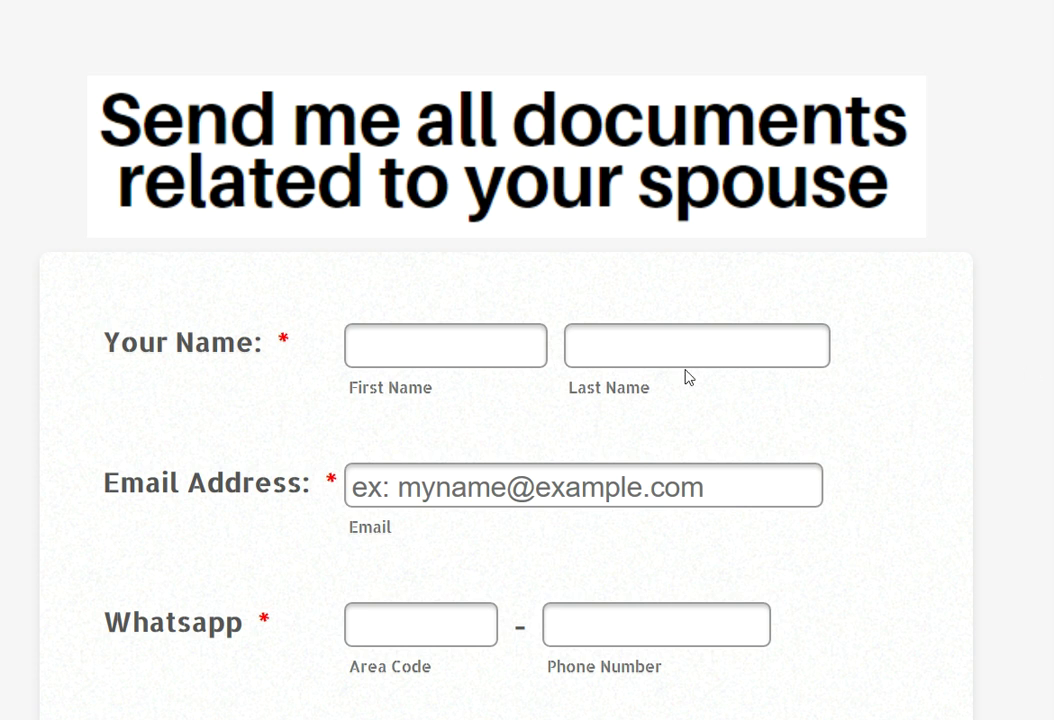
- Place the cursor in the First Name field so saved contact details are offered
{"action": "left_click", "coordinate": [532, 354]}
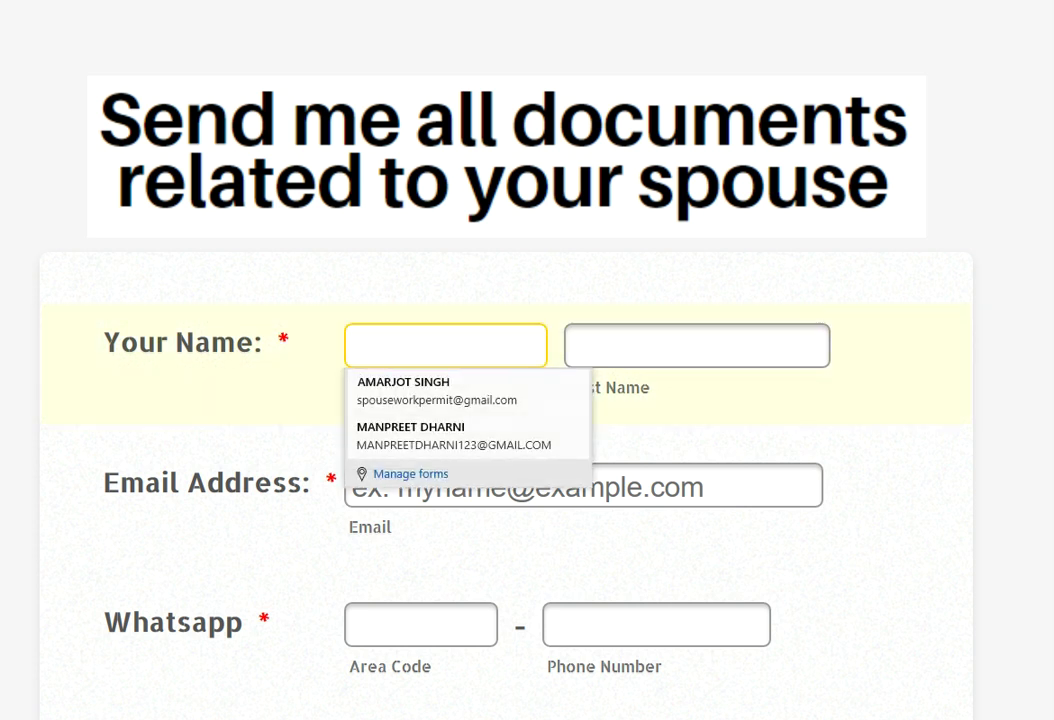
{"action": "left_click", "coordinate": [424, 390]}
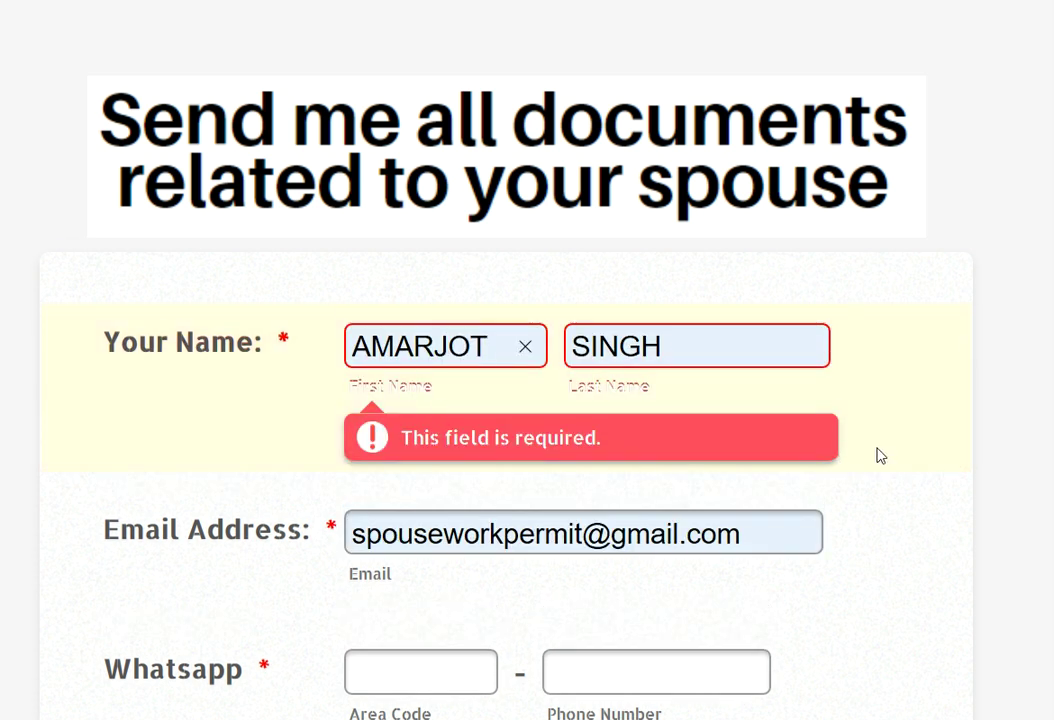
{"action": "scroll", "coordinate": [882, 455], "scroll_direction": "down", "scroll_amount": 2}
{"action": "left_click", "coordinate": [470, 425]}
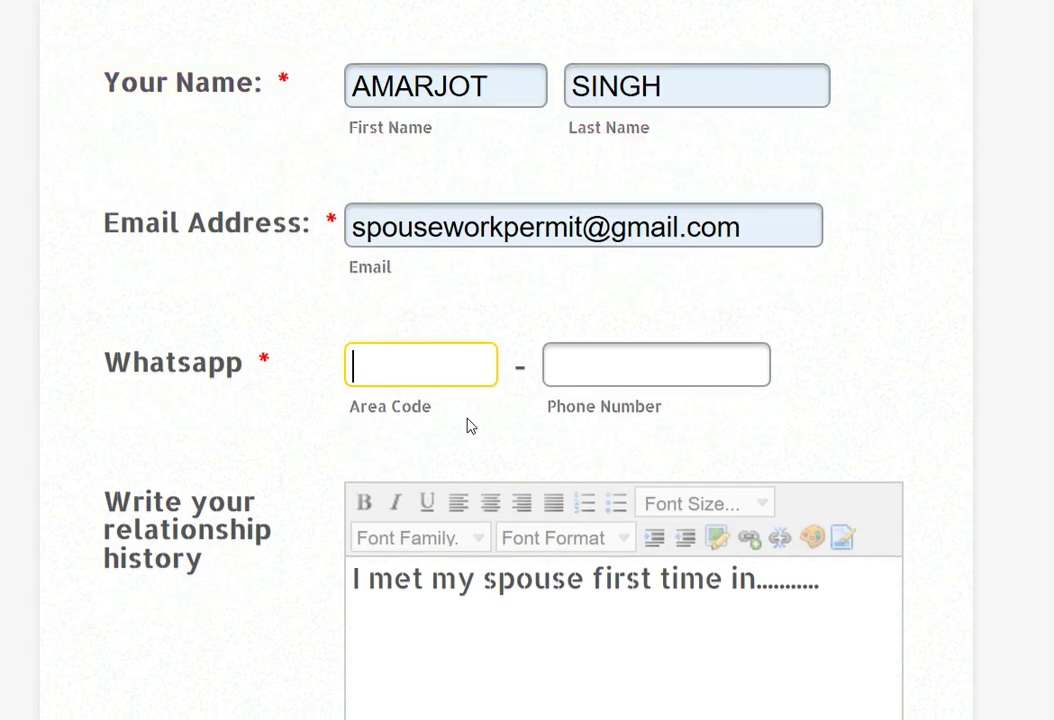
{"action": "left_click", "coordinate": [449, 373]}
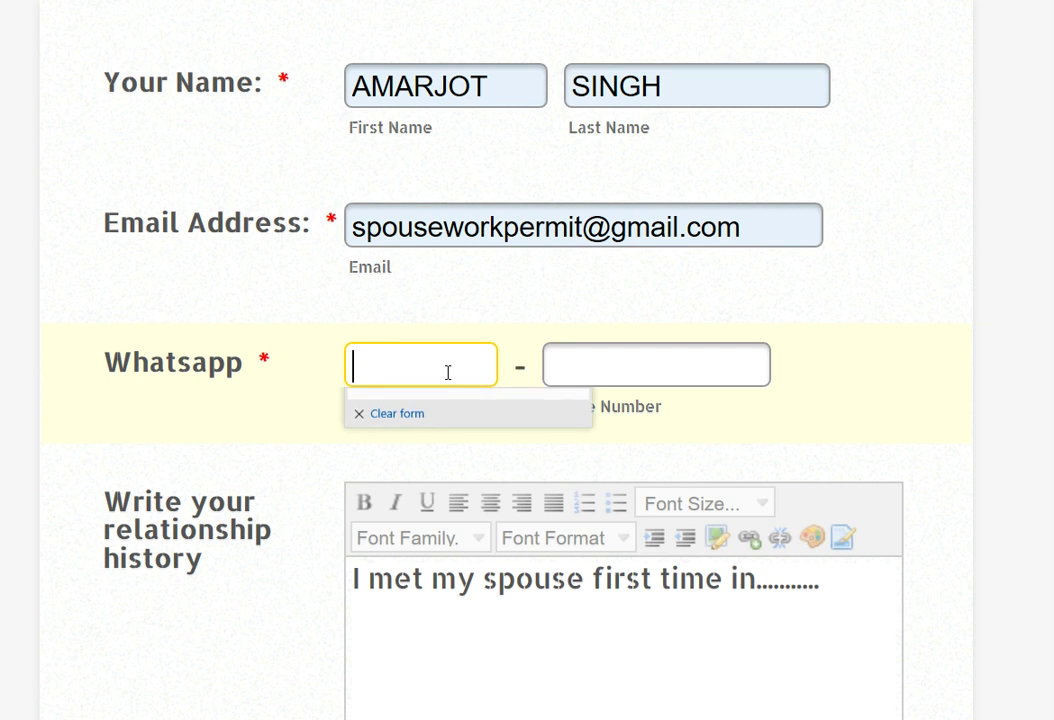
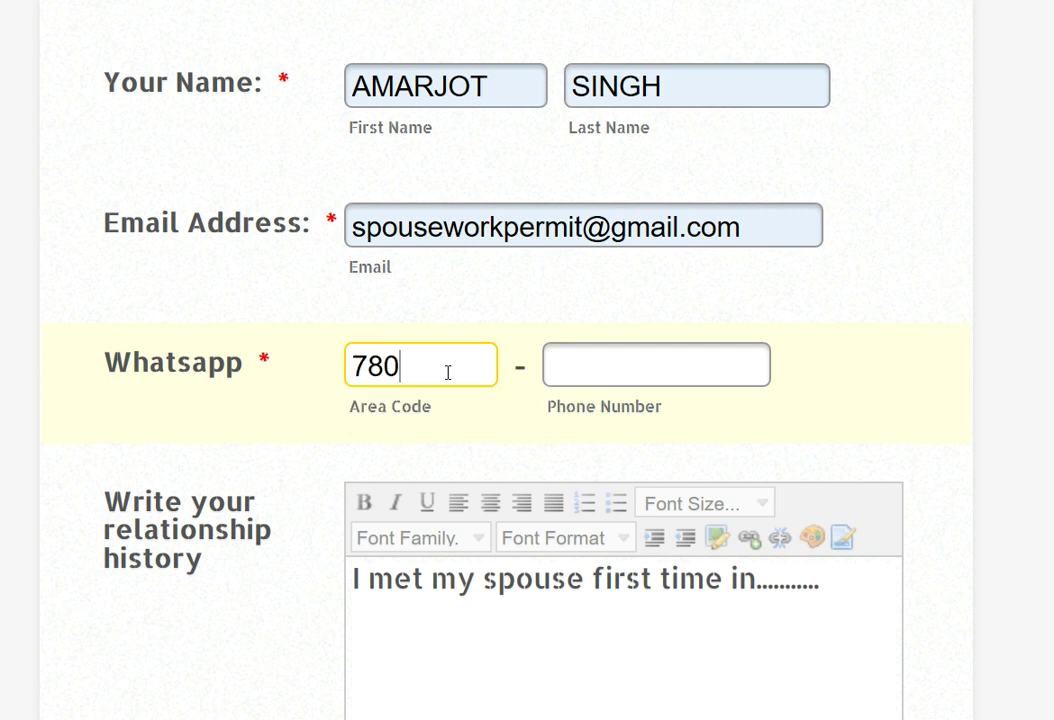
{"action": "key", "text": "Tab"}
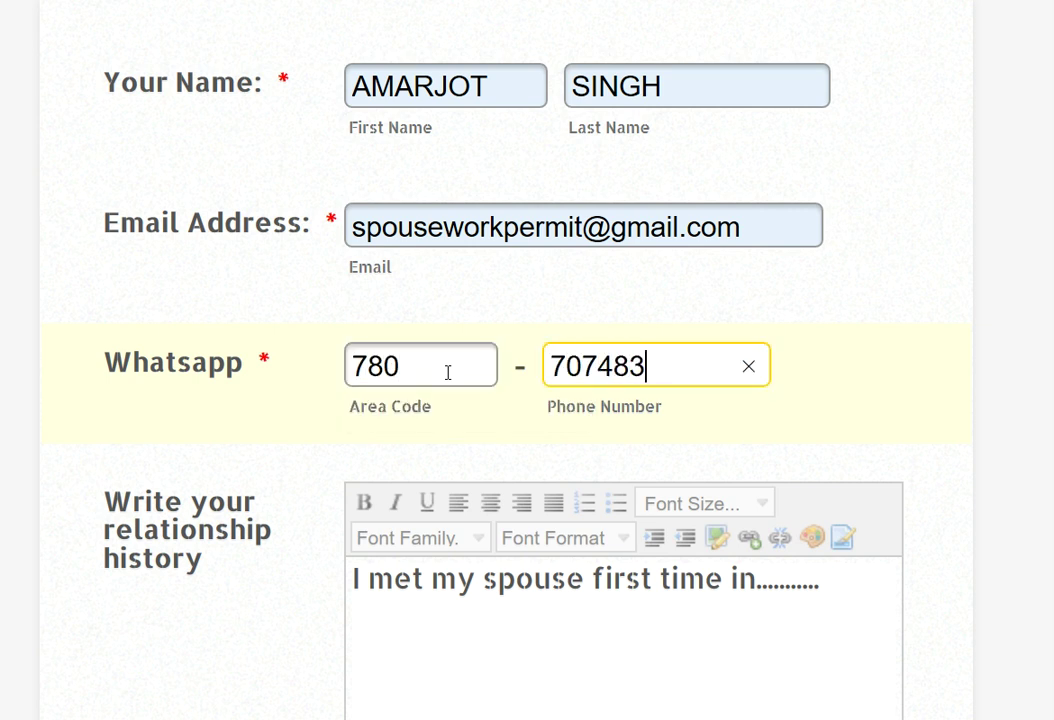
{"action": "scroll", "coordinate": [995, 330], "scroll_direction": "down", "scroll_amount": 3}
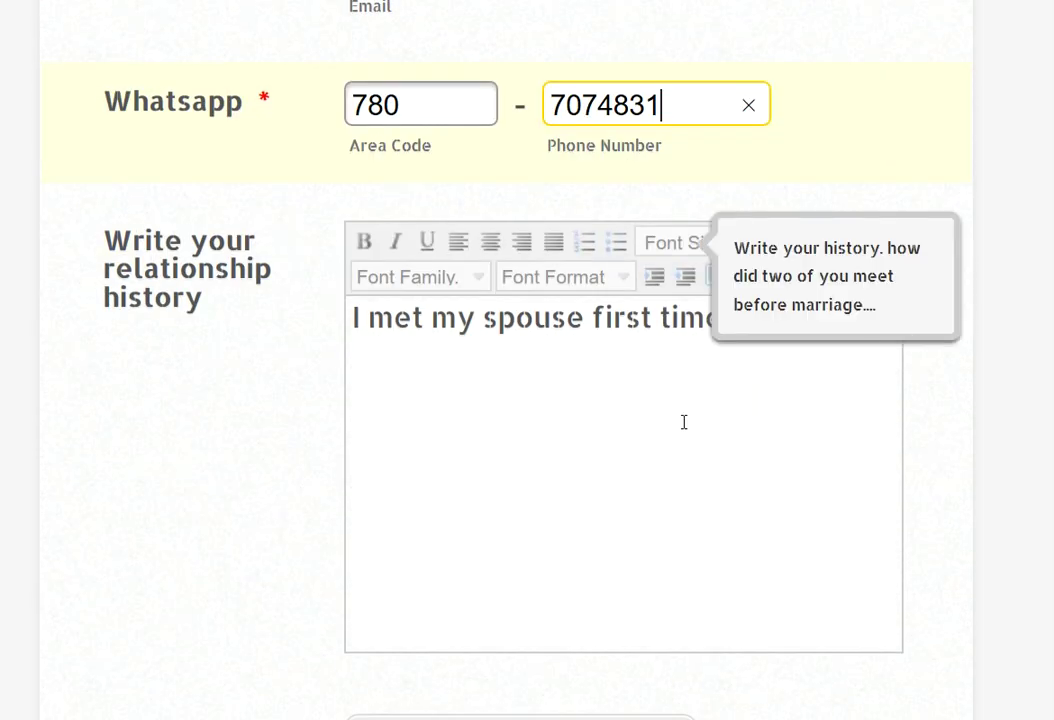
- Replace the trailing dots in the relationship history with 'in school and we started meeting etc.....'
{"action": "left_click", "coordinate": [626, 318]}
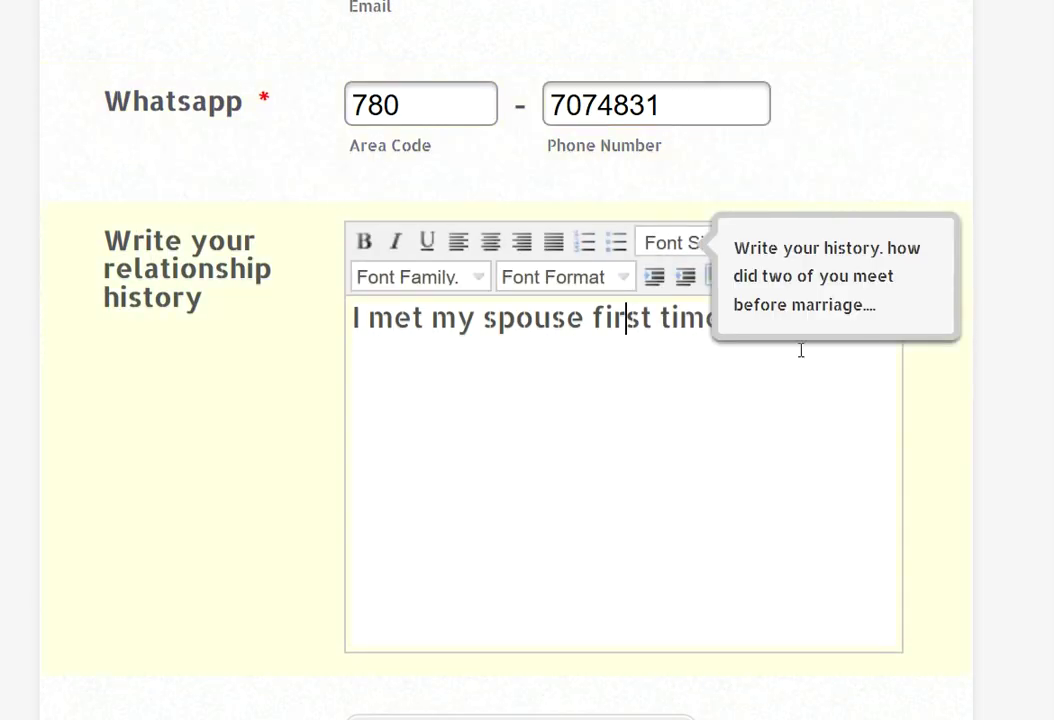
{"action": "key", "text": "Right"}
{"action": "key", "text": "Right"}
{"action": "key", "text": "Right"}
{"action": "key", "text": "Right"}
{"action": "key", "text": "Right"}
{"action": "key", "text": "Right"}
{"action": "key", "text": "Right"}
{"action": "type", "text": "in.........."}
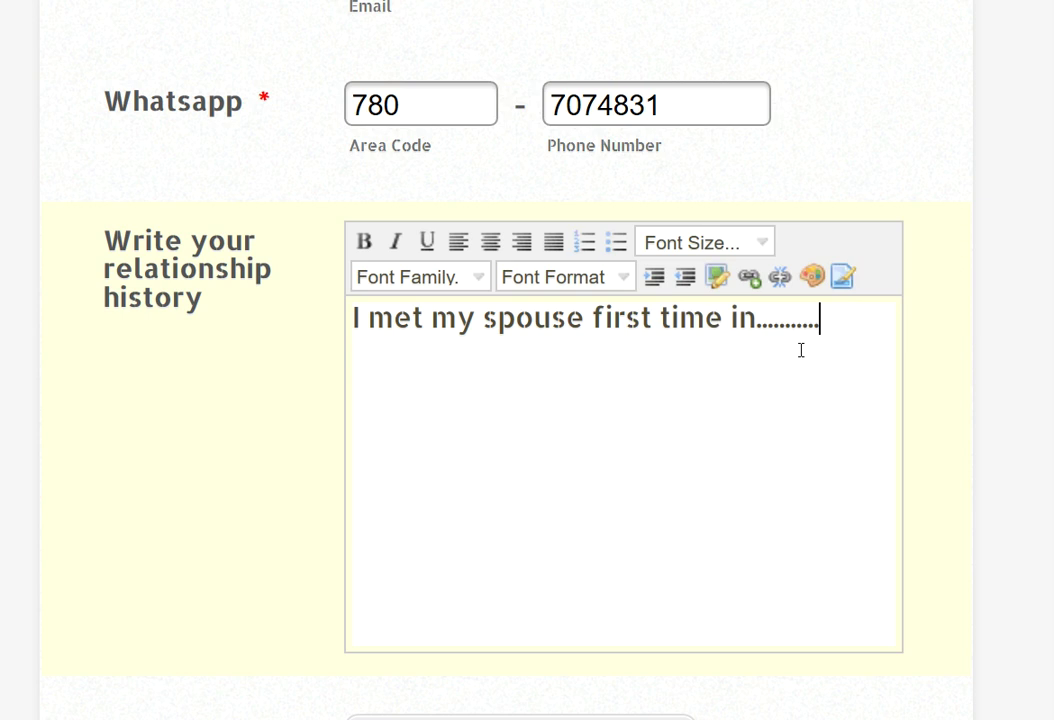
{"action": "key", "text": "BackSpace"}
{"action": "key", "text": "BackSpace"}
{"action": "key", "text": "BackSpace"}
{"action": "key", "text": "BackSpace"}
{"action": "key", "text": "BackSpace"}
{"action": "key", "text": "BackSpace"}
{"action": "key", "text": "BackSpace"}
{"action": "key", "text": "BackSpace"}
{"action": "key", "text": "BackSpace"}
{"action": "key", "text": "BackSpace"}
{"action": "type", "text": "school "}
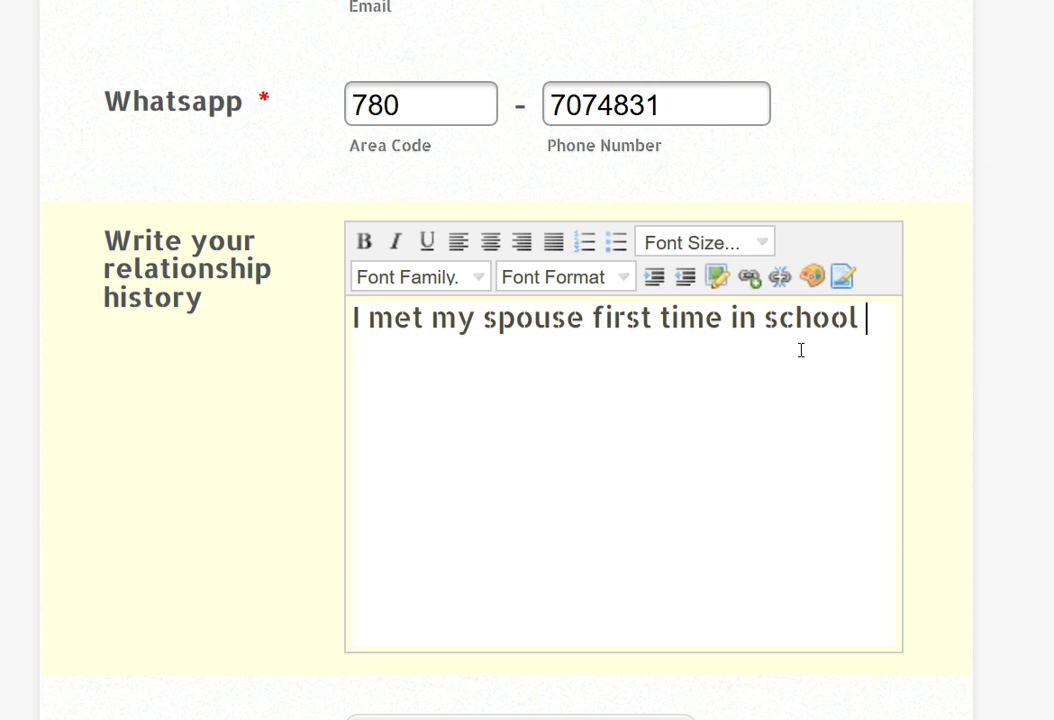
{"action": "type", "text": "and we star"}
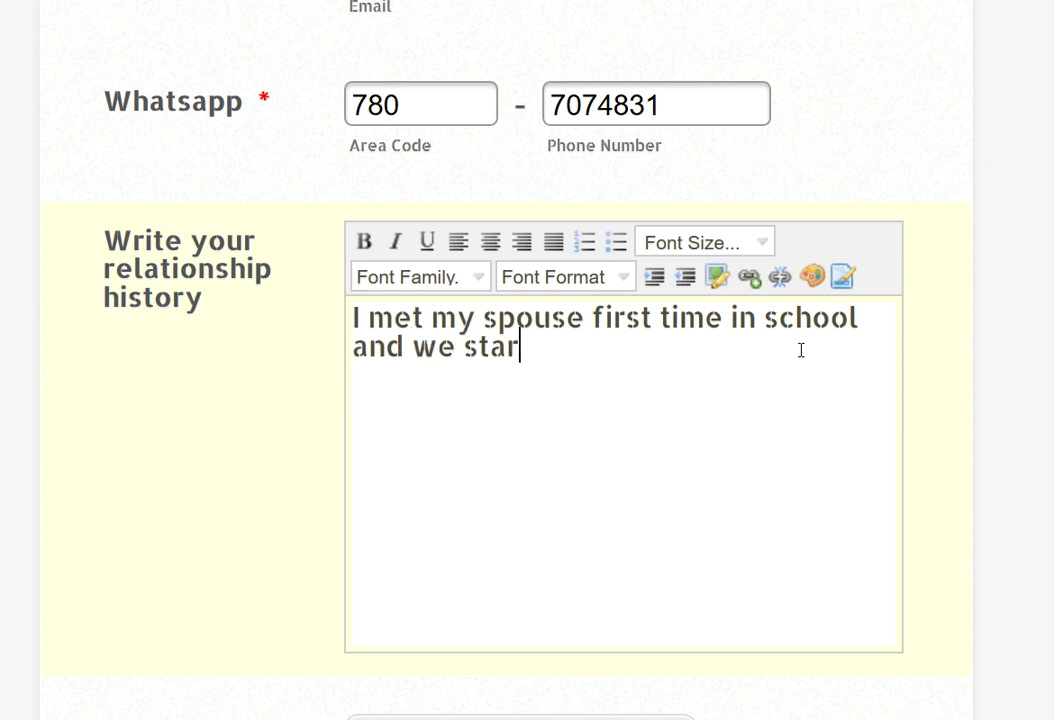
{"action": "type", "text": "ted meeting"}
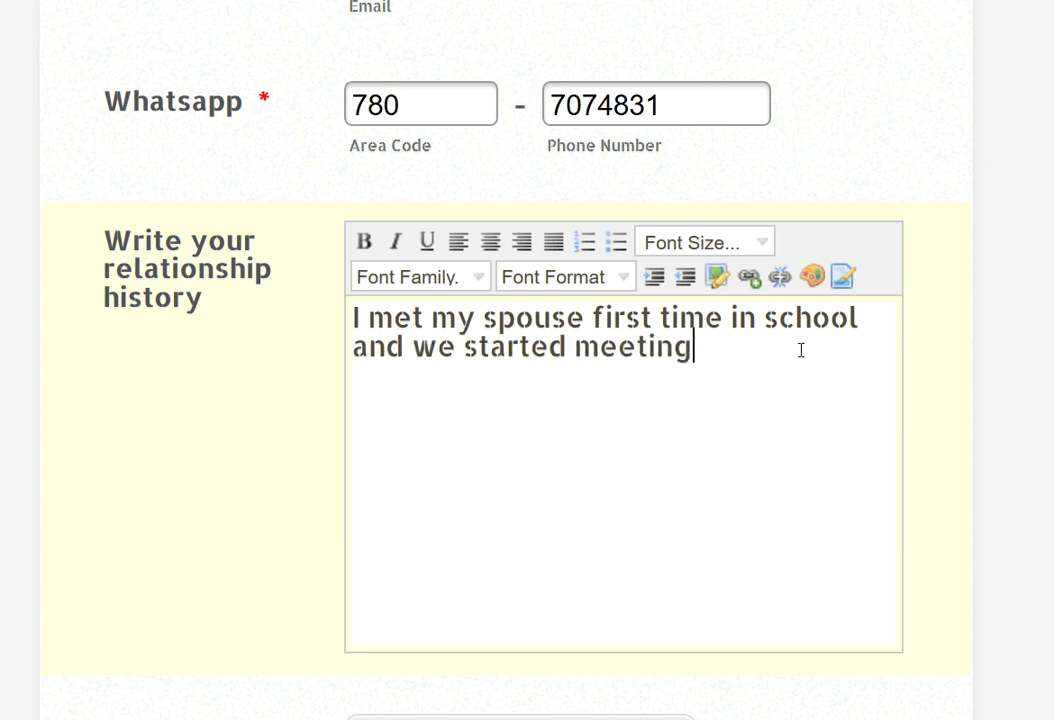
{"action": "type", "text": " etc....."}
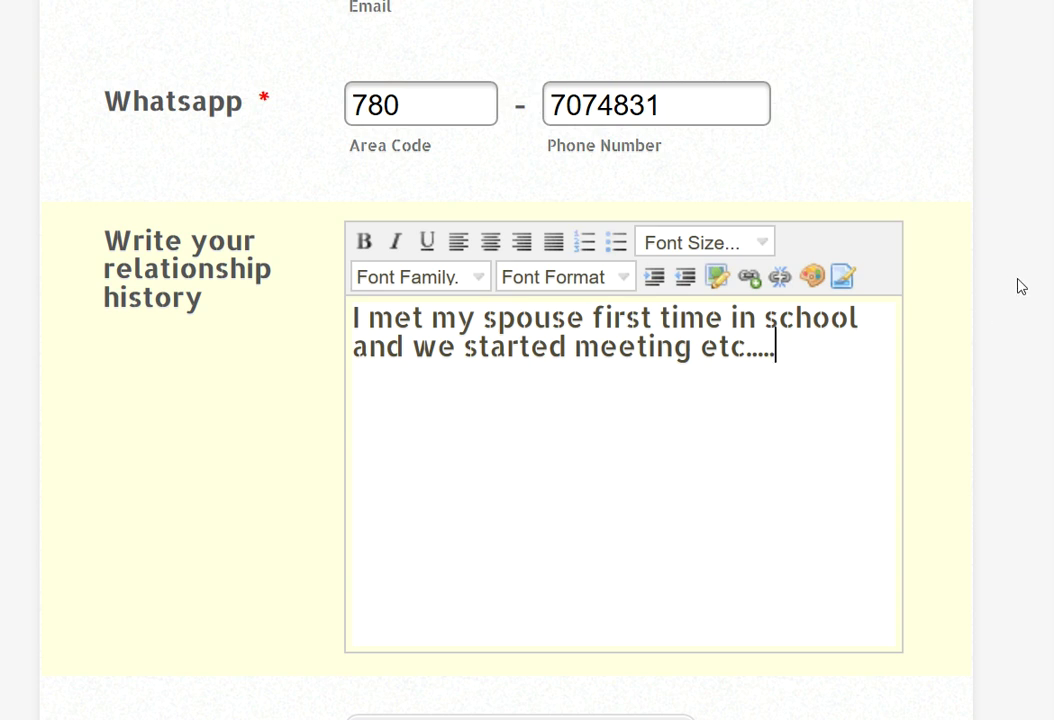
{"action": "scroll", "coordinate": [1021, 287], "scroll_direction": "down", "scroll_amount": 4}
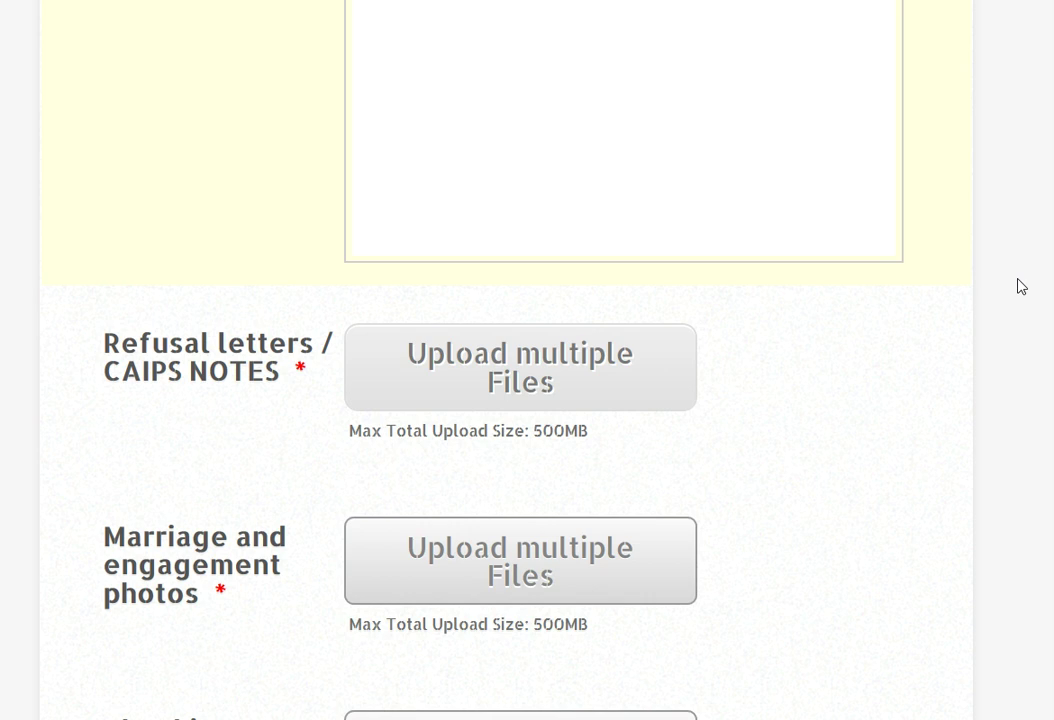
{"action": "mouse_move", "coordinate": [318, 365]}
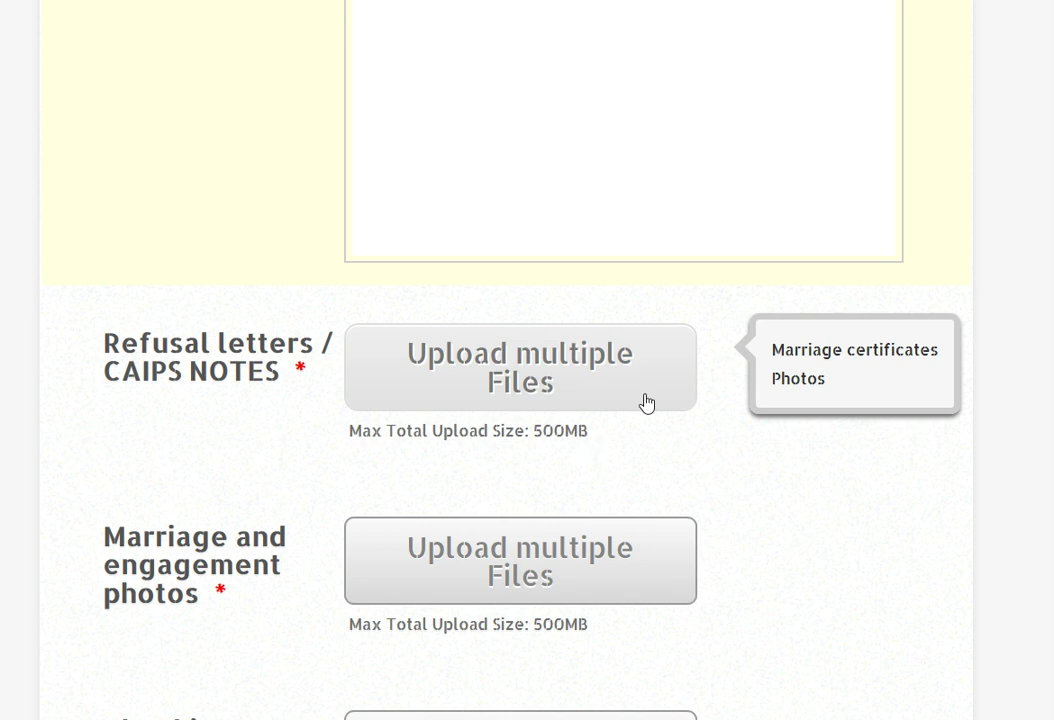
{"action": "left_click", "coordinate": [575, 370]}
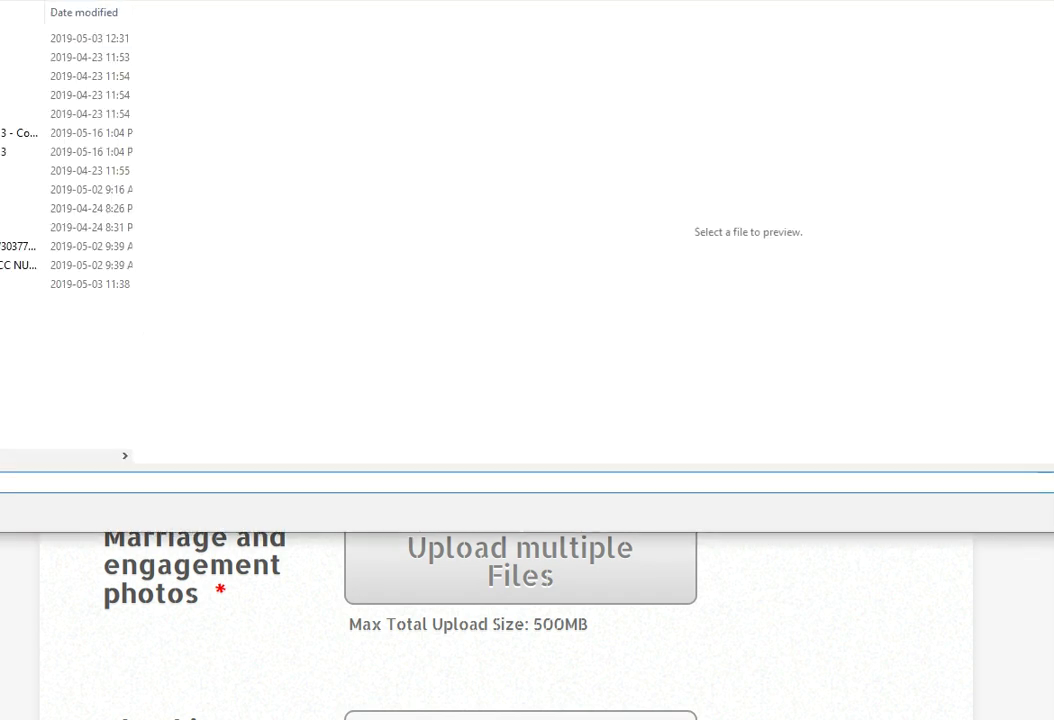
- Upload four PDFs, including APRIL 23RD 2019 and biometrics may 2nd 2019, to Refusal letters / CAIPS NOTES
{"action": "left_click", "coordinate": [20, 132]}
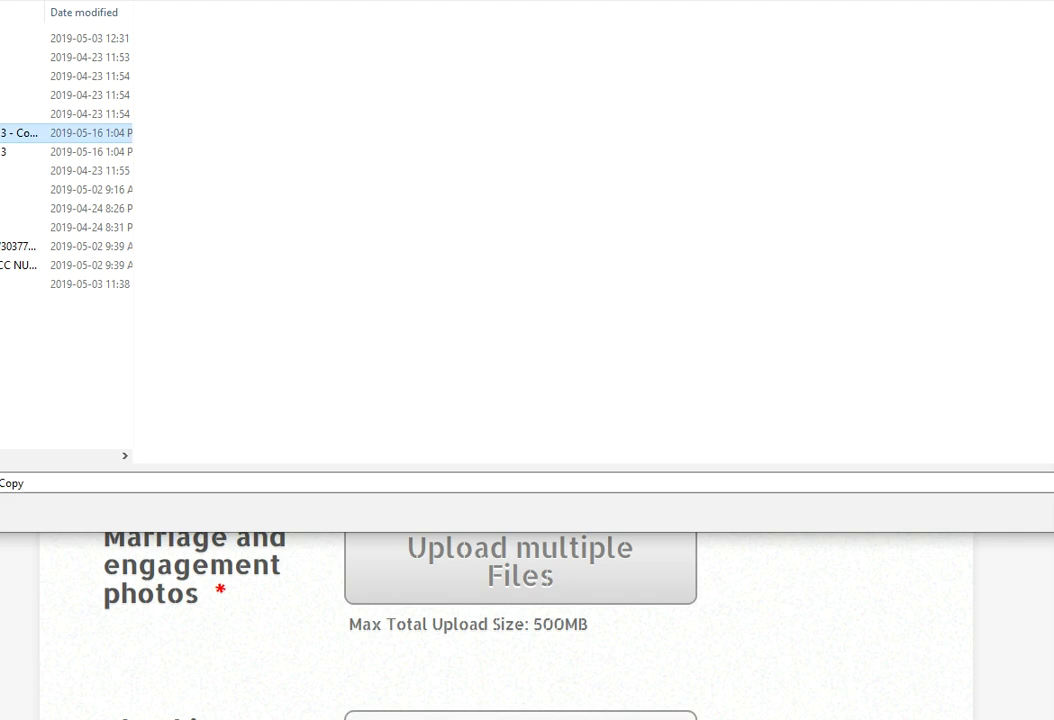
{"action": "left_click", "coordinate": [20, 151], "text": "shift"}
{"action": "left_click", "coordinate": [20, 170], "text": "shift"}
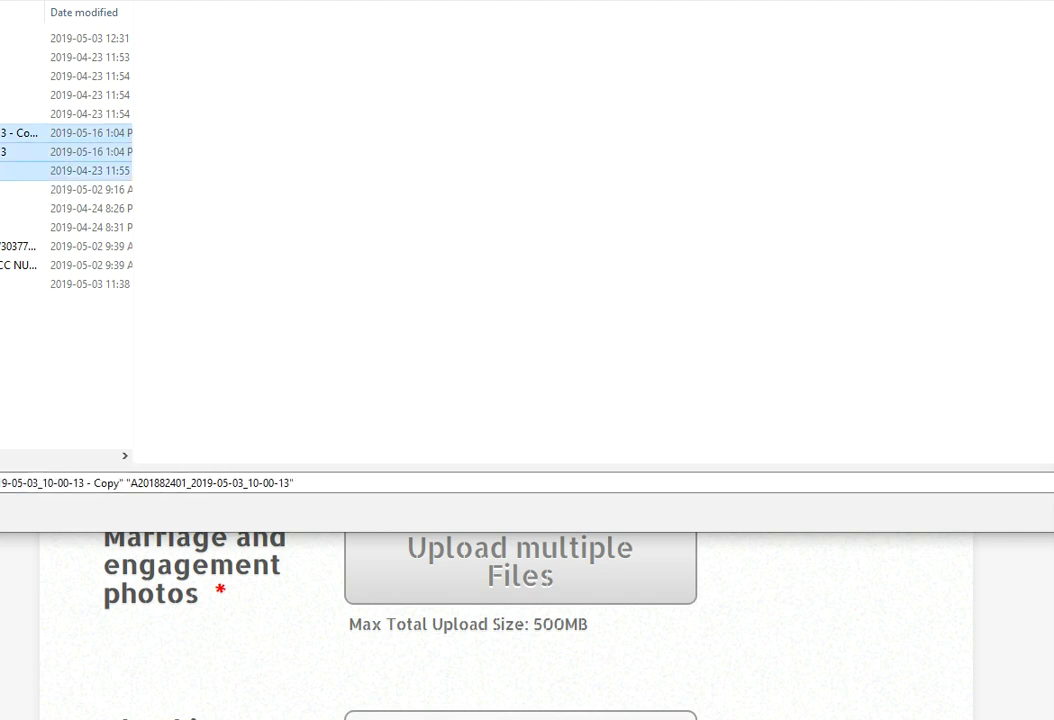
{"action": "left_click", "coordinate": [20, 189], "text": "shift"}
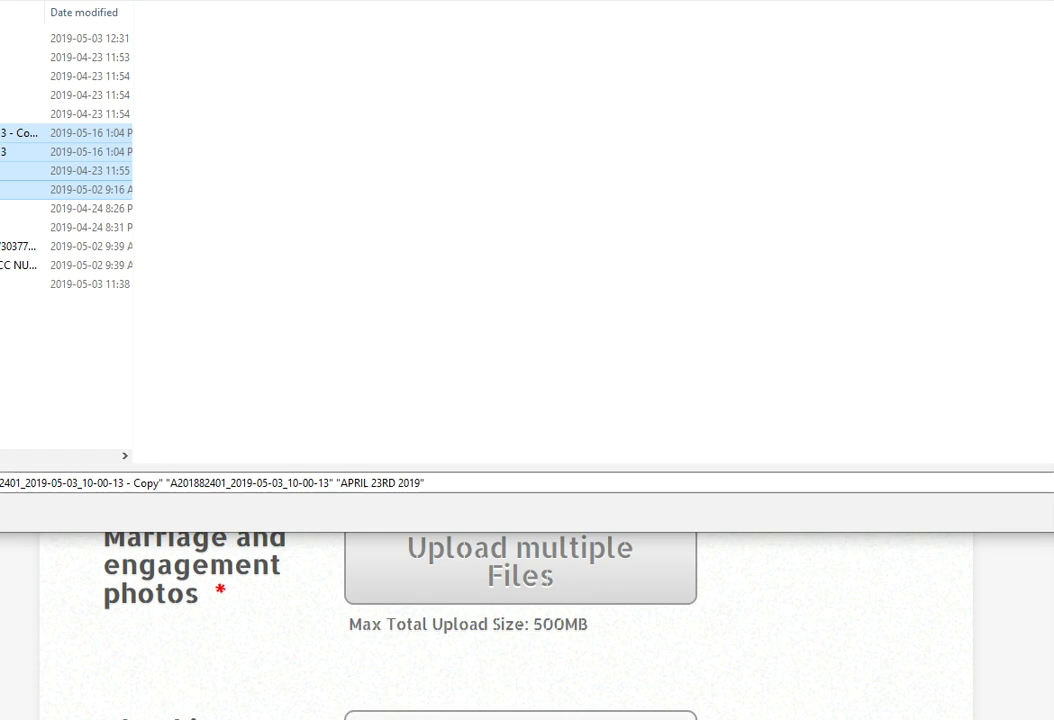
{"action": "key", "text": "Return"}
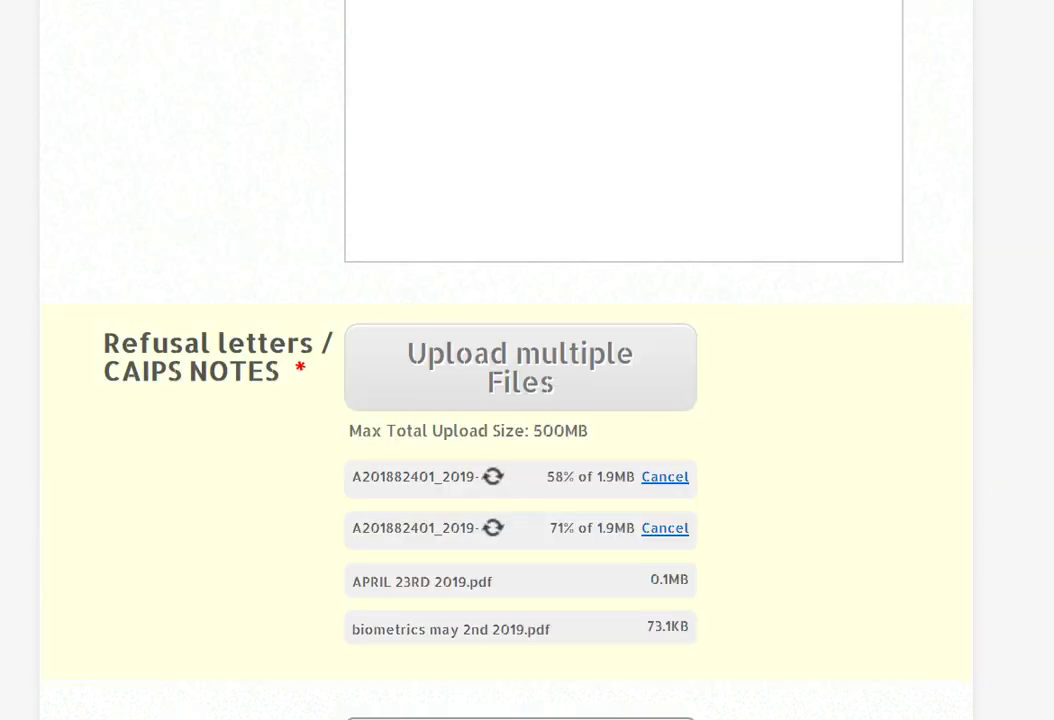
{"action": "scroll", "coordinate": [527, 400], "scroll_direction": "down", "scroll_amount": 2}
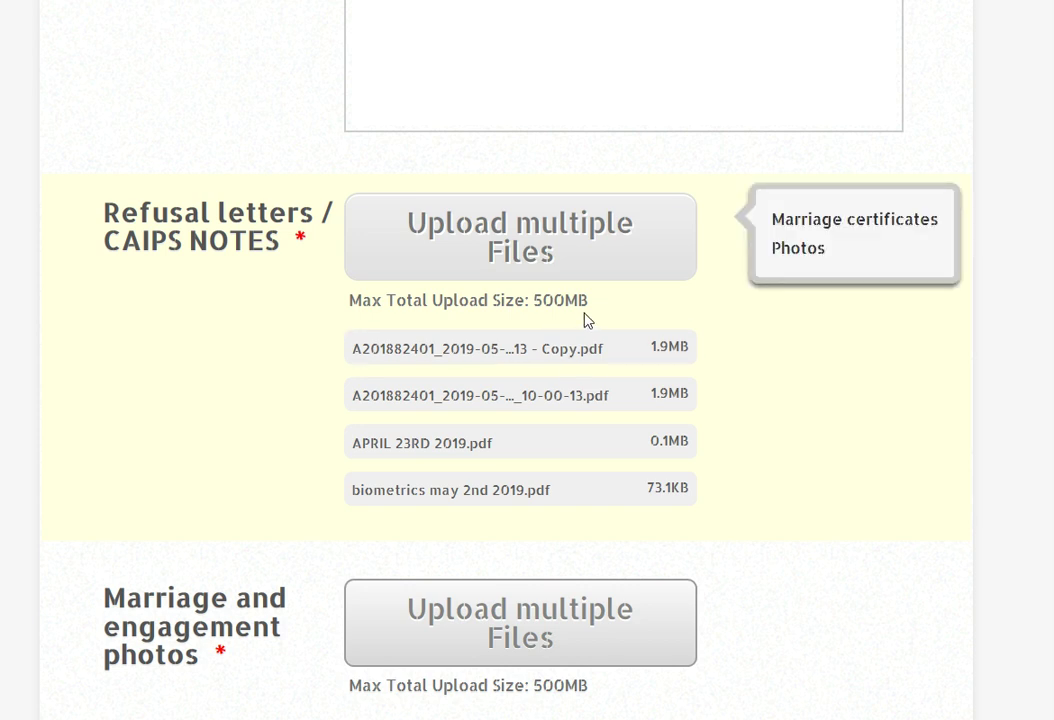
{"action": "mouse_move", "coordinate": [670, 362]}
{"action": "scroll", "coordinate": [807, 427], "scroll_direction": "down", "scroll_amount": 3}
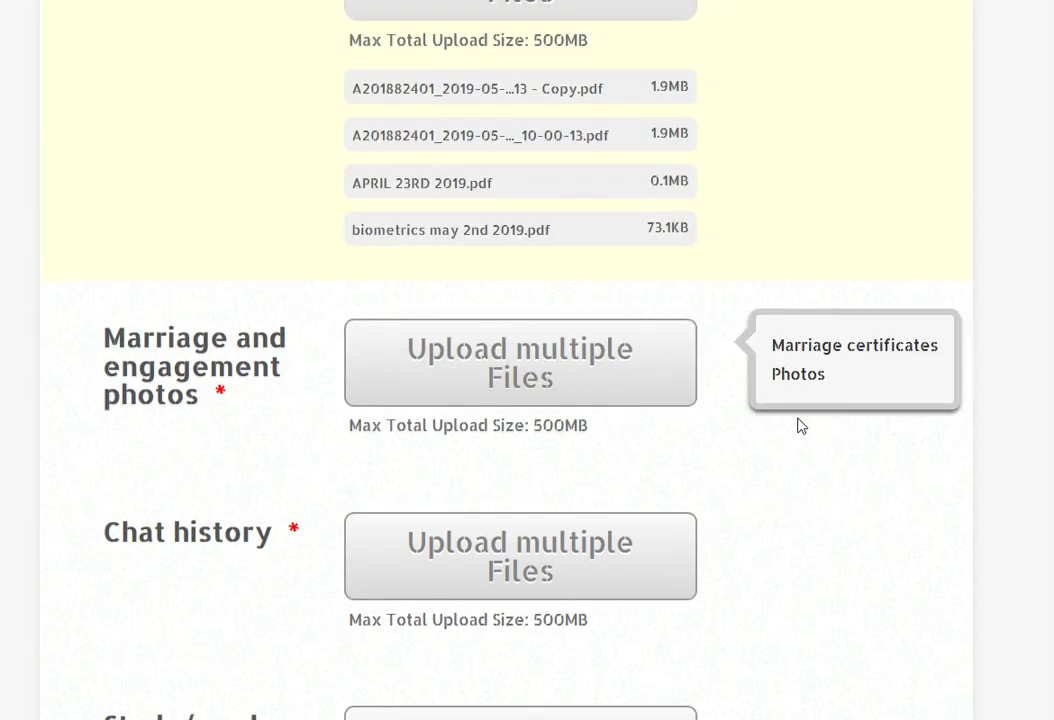
- From the Marriage and engagement photos picker, duplicate the application PDF in the folder
{"action": "left_click", "coordinate": [567, 358]}
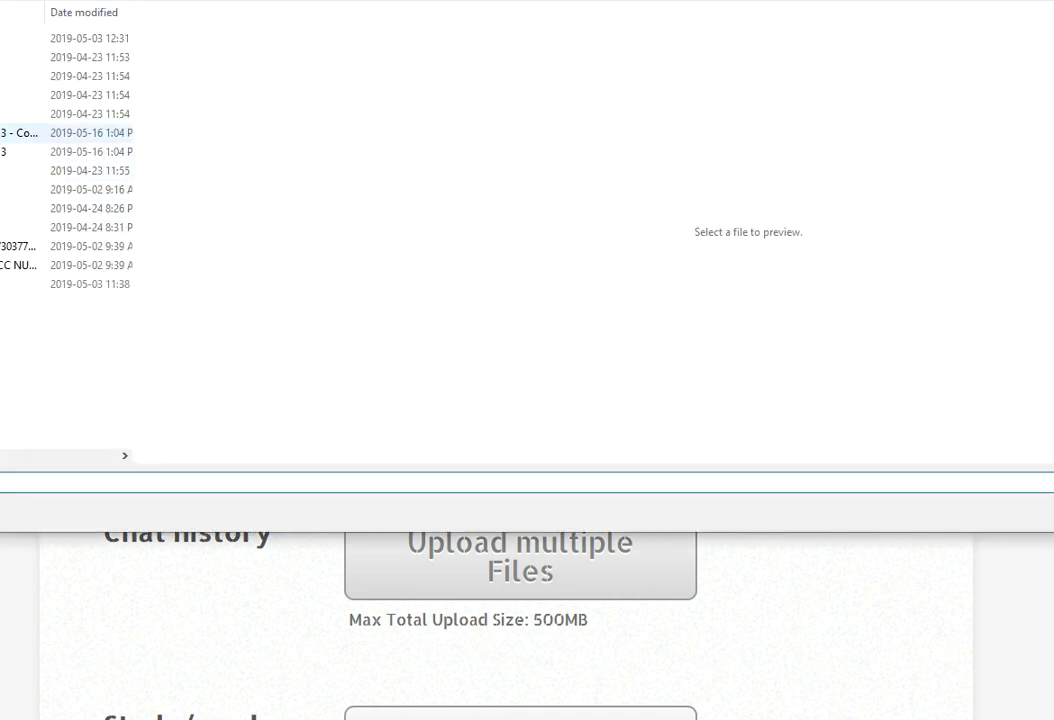
{"action": "left_click", "coordinate": [20, 132]}
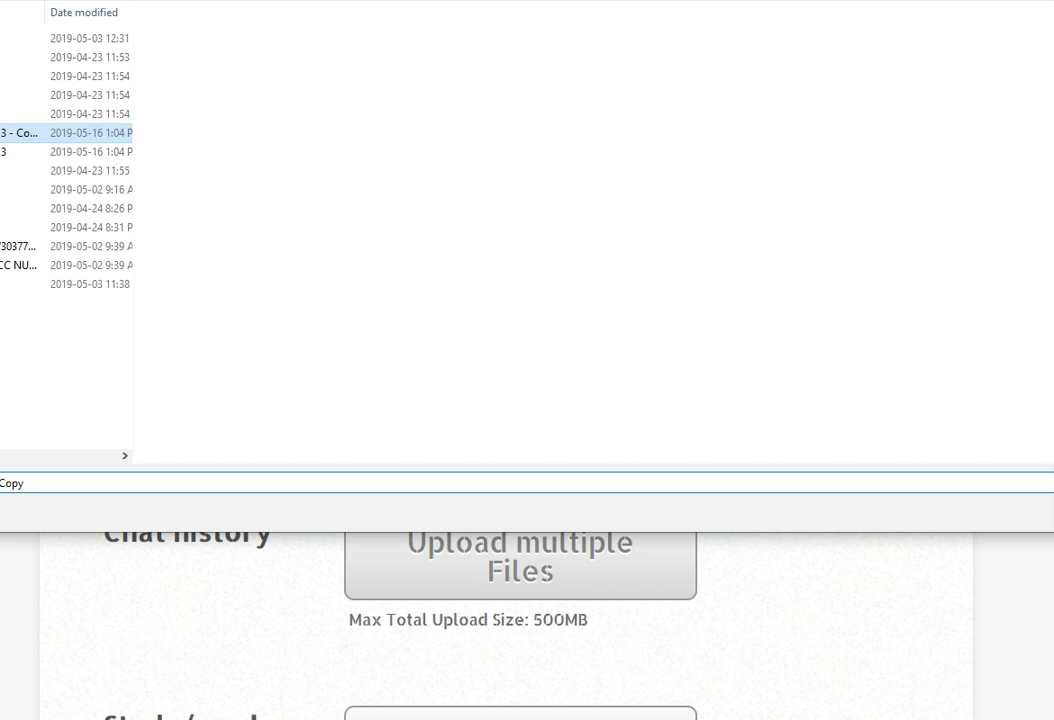
{"action": "key", "text": "ctrl+c"}
{"action": "key", "text": "ctrl+v"}
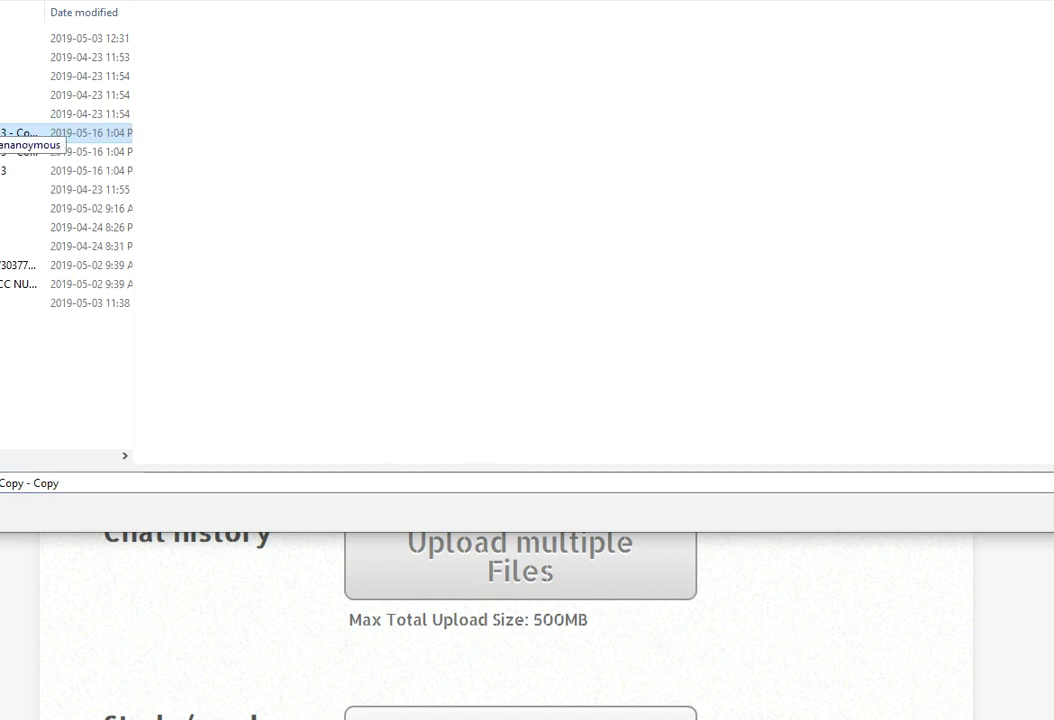
- Select five PDFs, including APRIL 23RD 2019 and the biometrics request letter, and upload them
{"action": "left_click", "coordinate": [20, 151], "text": "ctrl"}
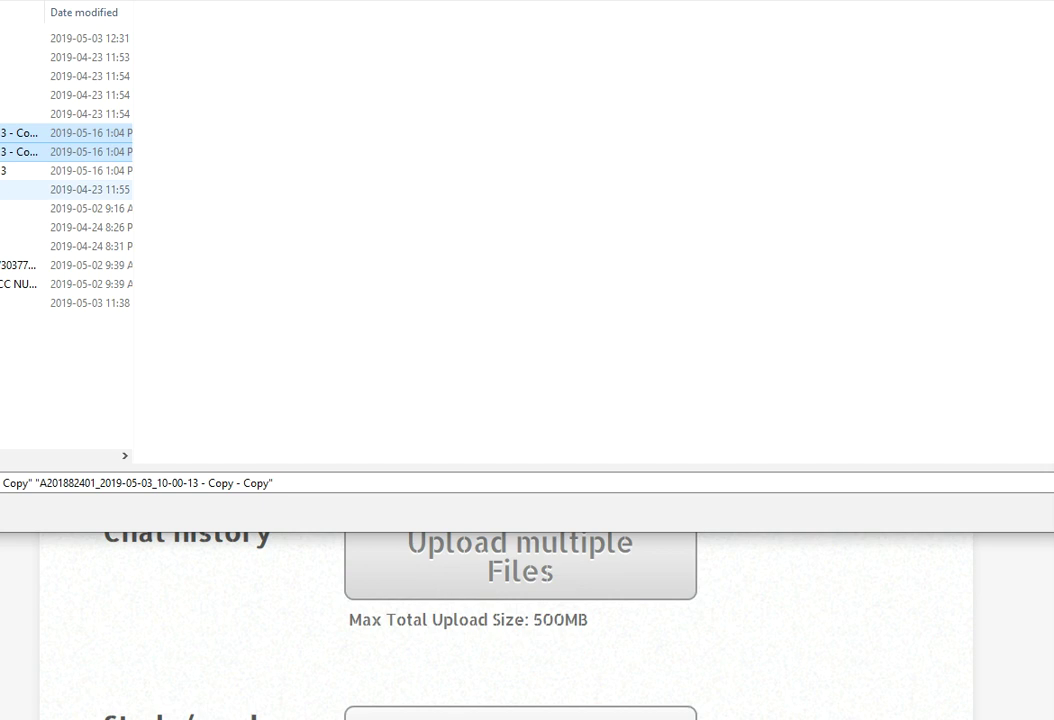
{"action": "left_click", "coordinate": [20, 189], "text": "ctrl"}
{"action": "left_click", "coordinate": [20, 227], "text": "ctrl"}
{"action": "left_click", "coordinate": [20, 265], "text": "ctrl"}
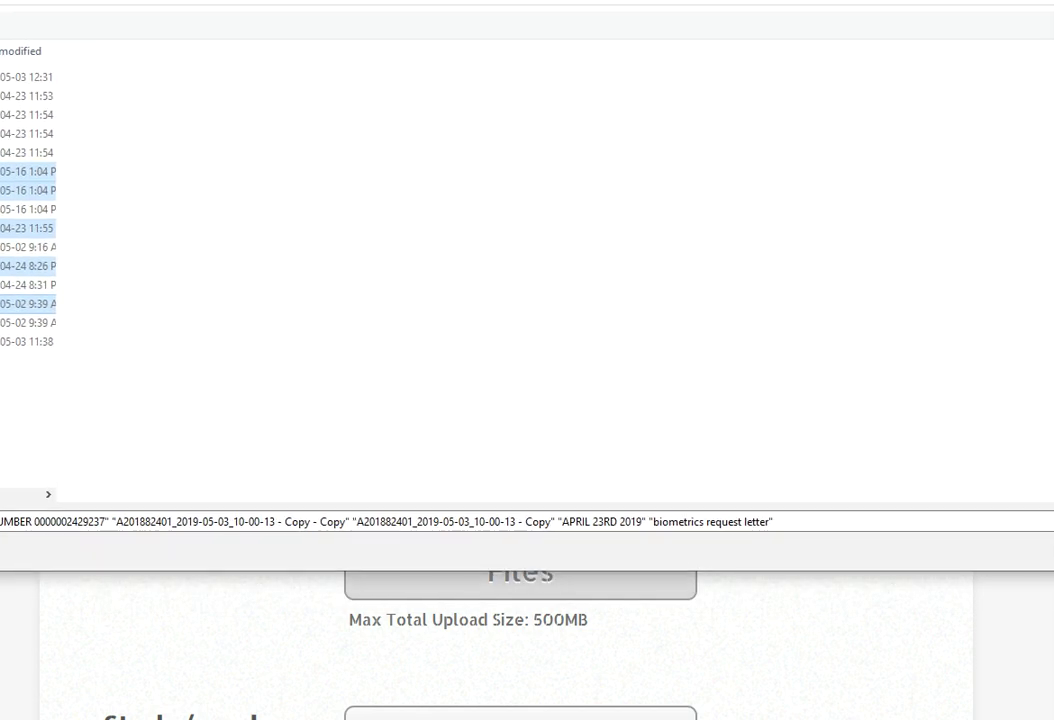
{"action": "left_click_drag", "start_coordinate": [1050, 82], "coordinate": [708, 82]}
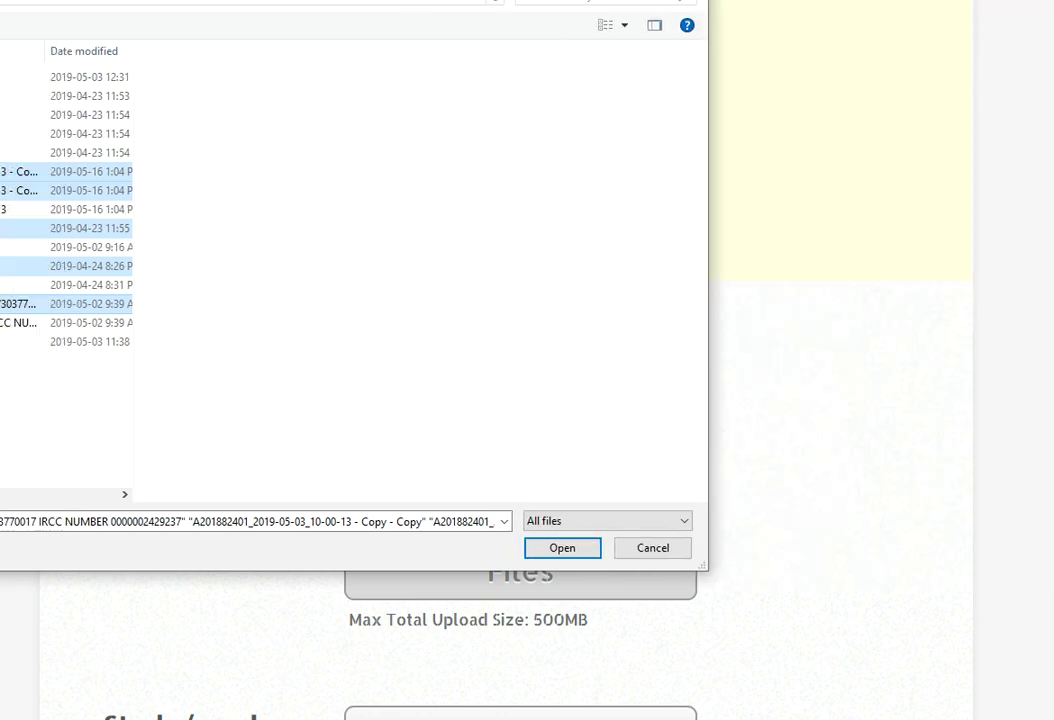
{"action": "left_click_drag", "start_coordinate": [300, 3], "coordinate": [640, 5]}
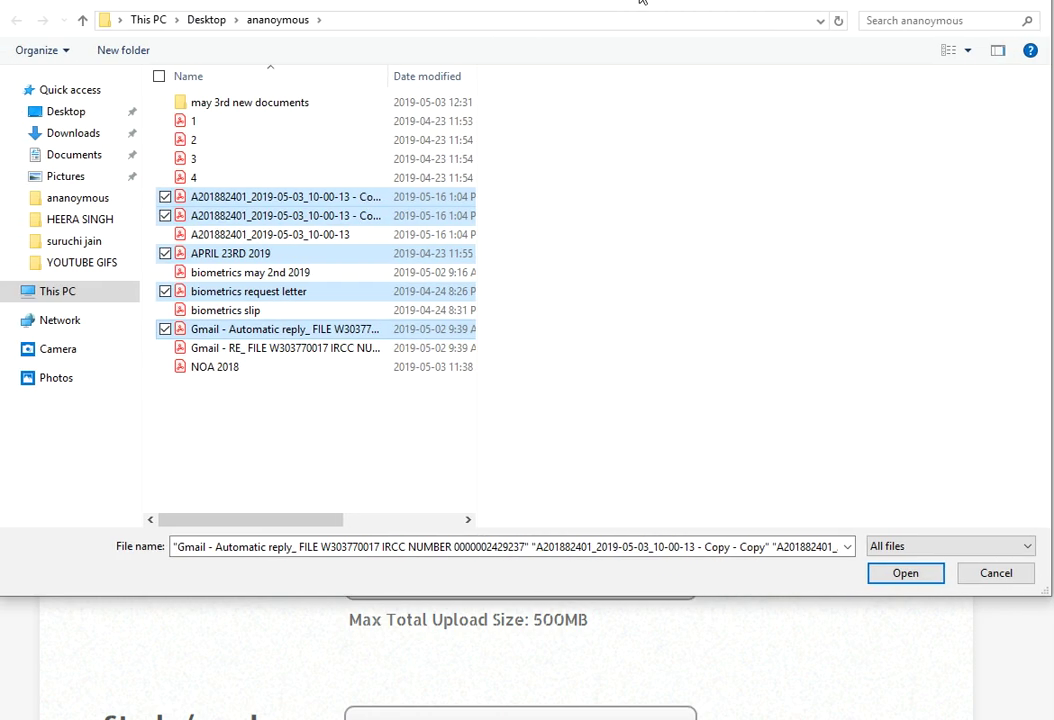
{"action": "left_click", "coordinate": [908, 573]}
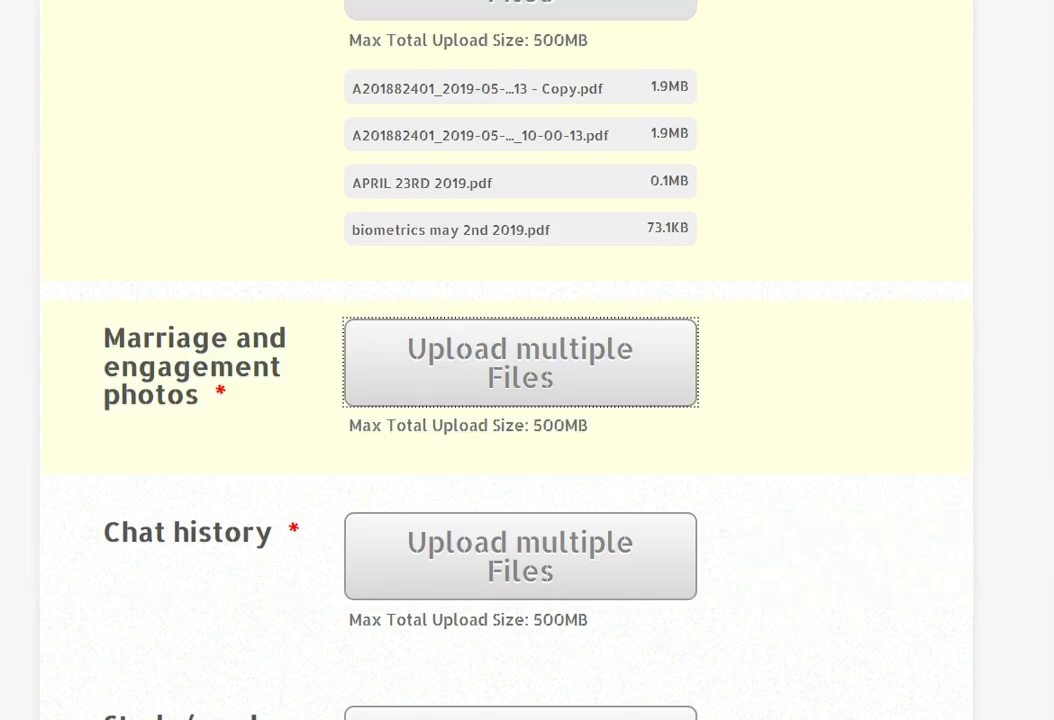
- Upload the original 2019-05-03_10-00-13 application PDF (1.9MB) to the Chat history field
{"action": "scroll", "coordinate": [520, 360], "scroll_direction": "down", "scroll_amount": 5}
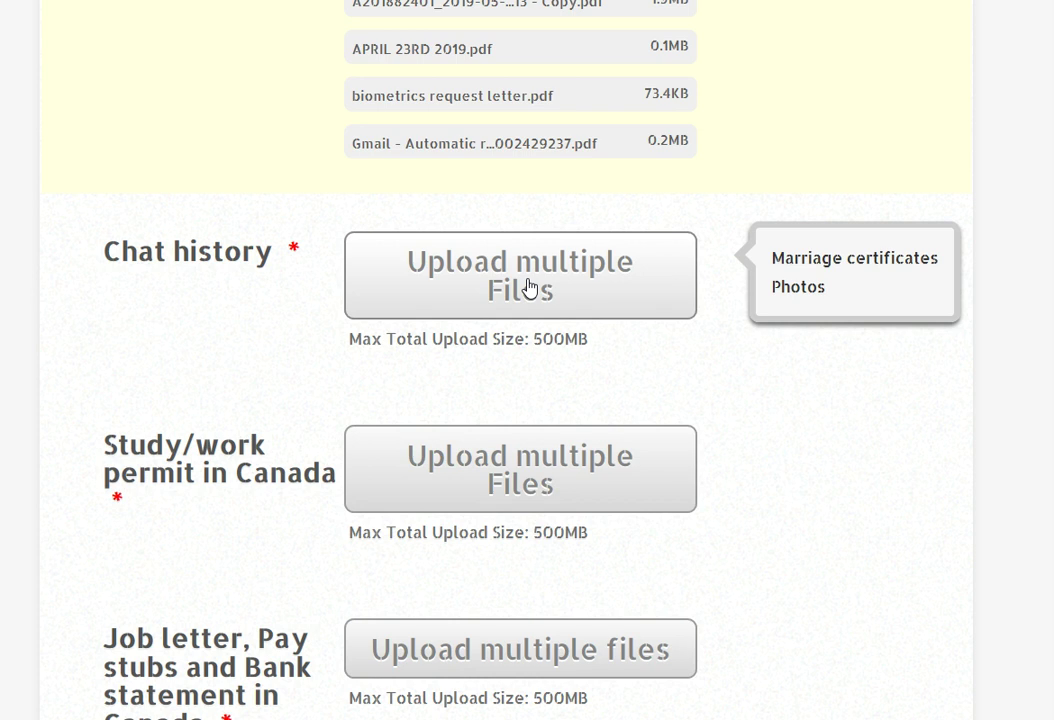
{"action": "left_click", "coordinate": [530, 288]}
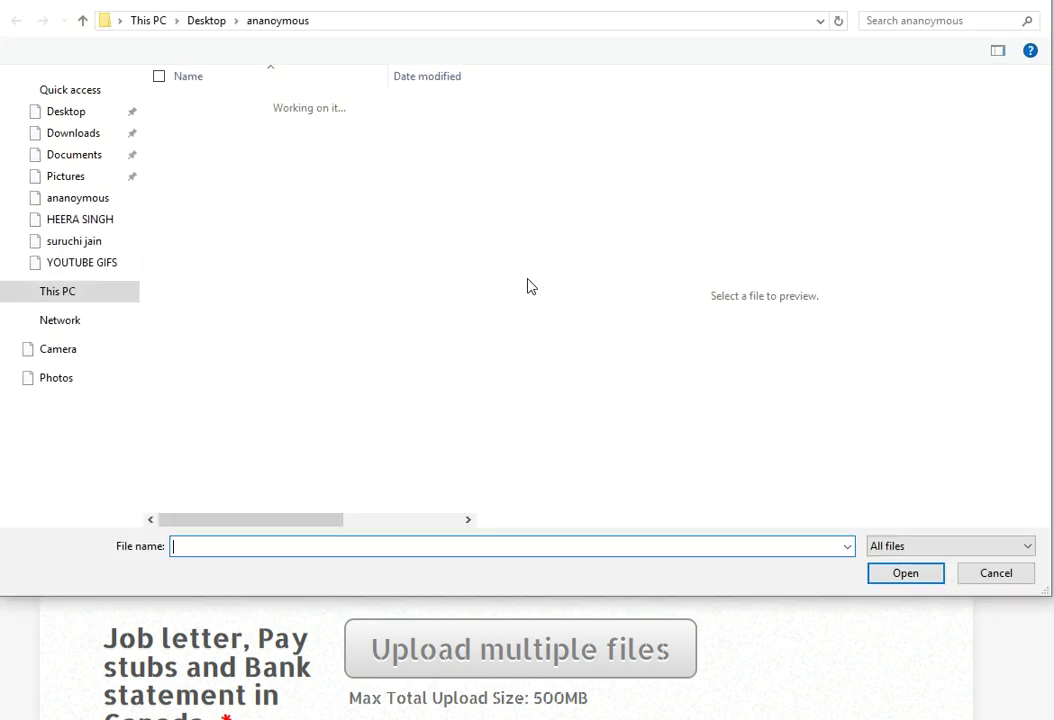
{"action": "left_click", "coordinate": [273, 236]}
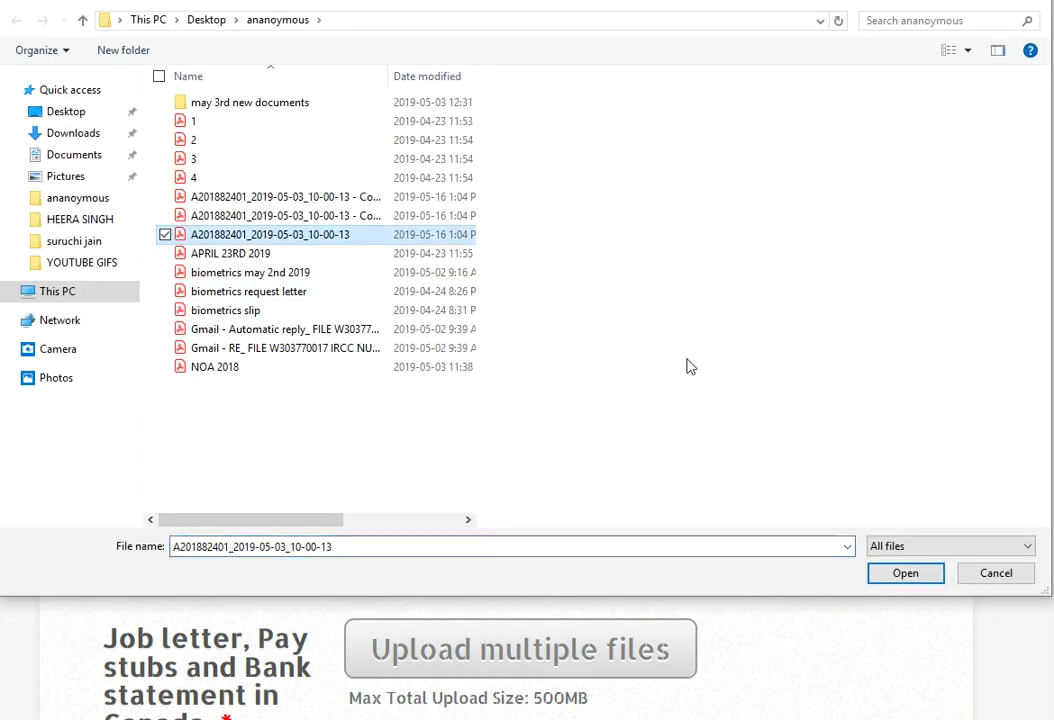
{"action": "left_click", "coordinate": [913, 573]}
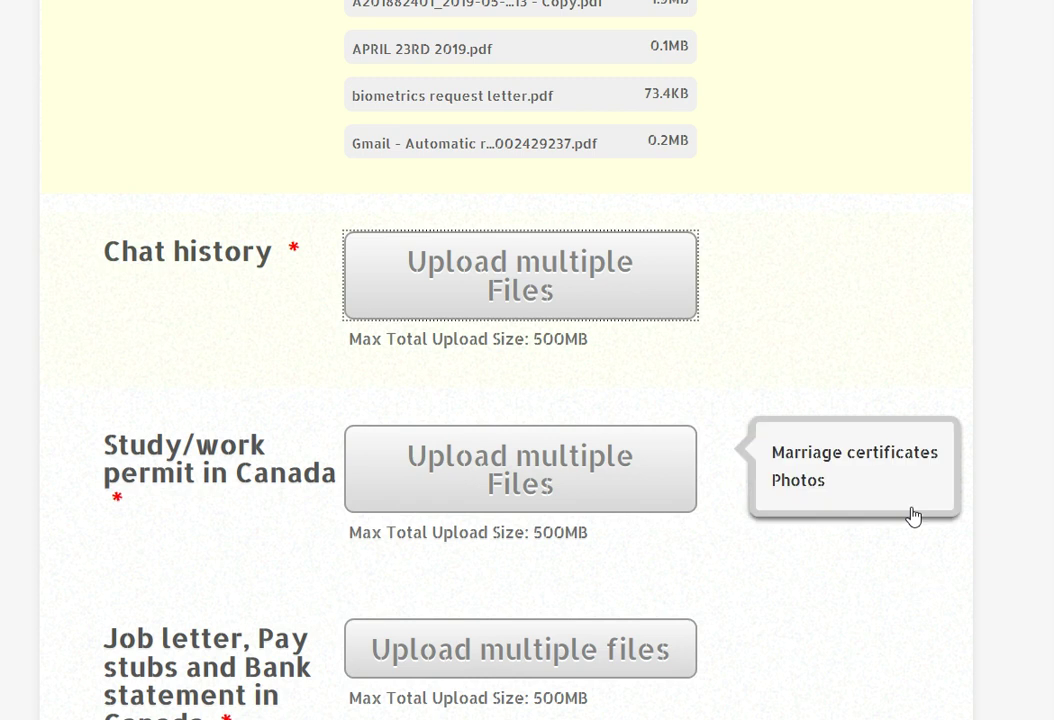
{"action": "scroll", "coordinate": [955, 421], "scroll_direction": "down", "scroll_amount": 1}
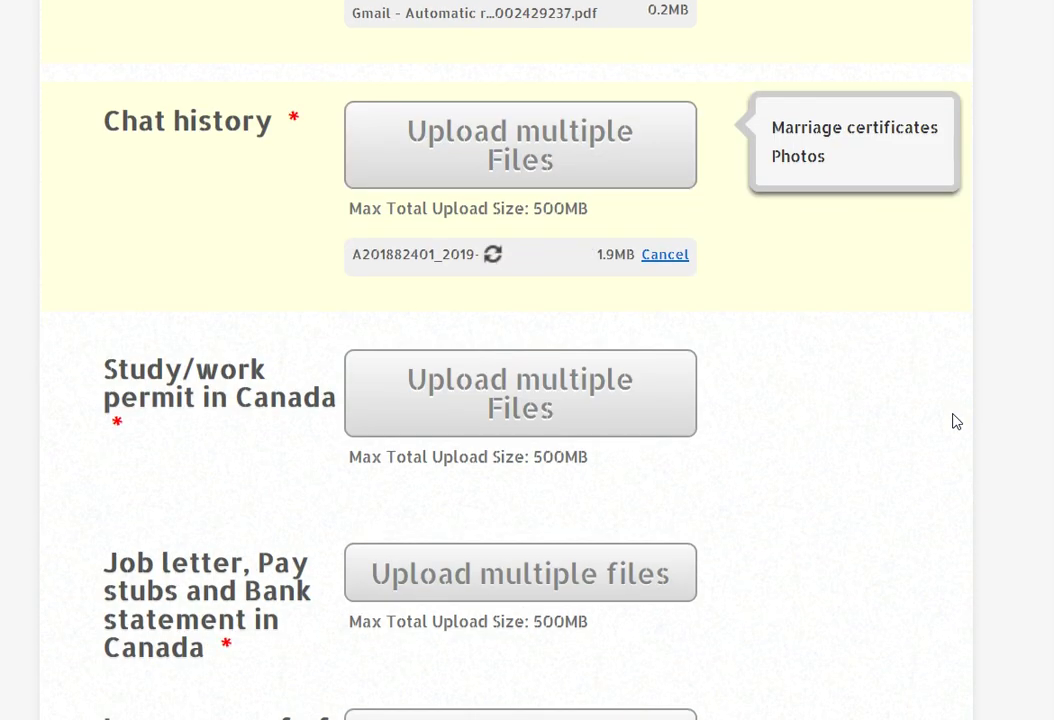
- Attach the 0.1MB APRIL 23RD 2019.pdf to the Study/work permit in Canada field
{"action": "left_click", "coordinate": [550, 380]}
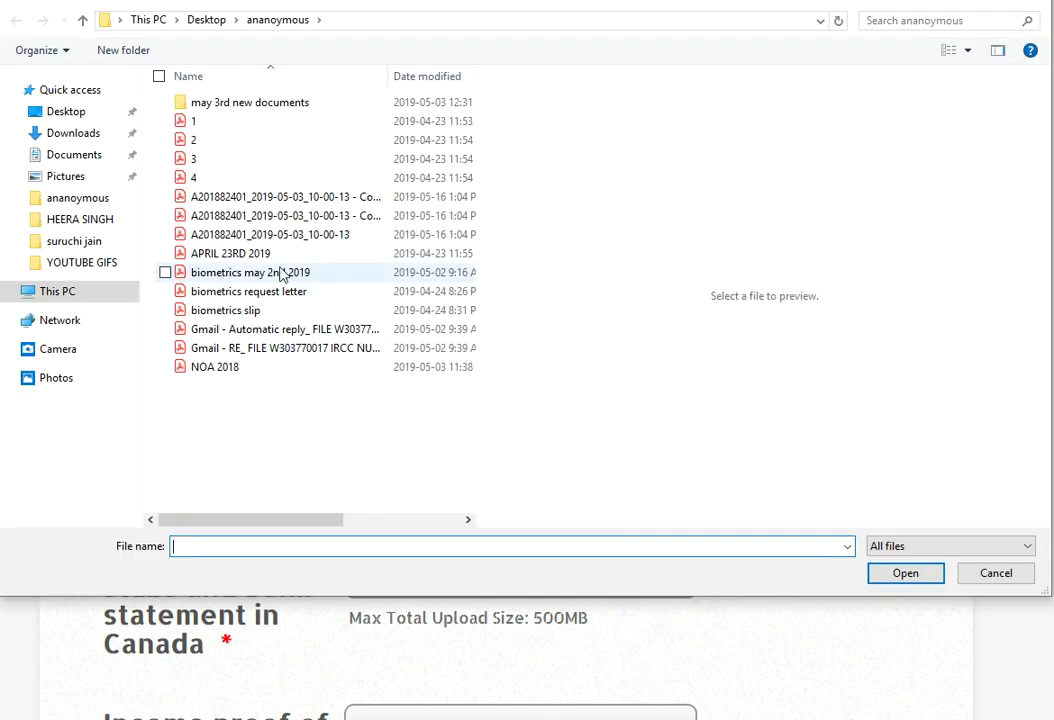
{"action": "left_click", "coordinate": [228, 254]}
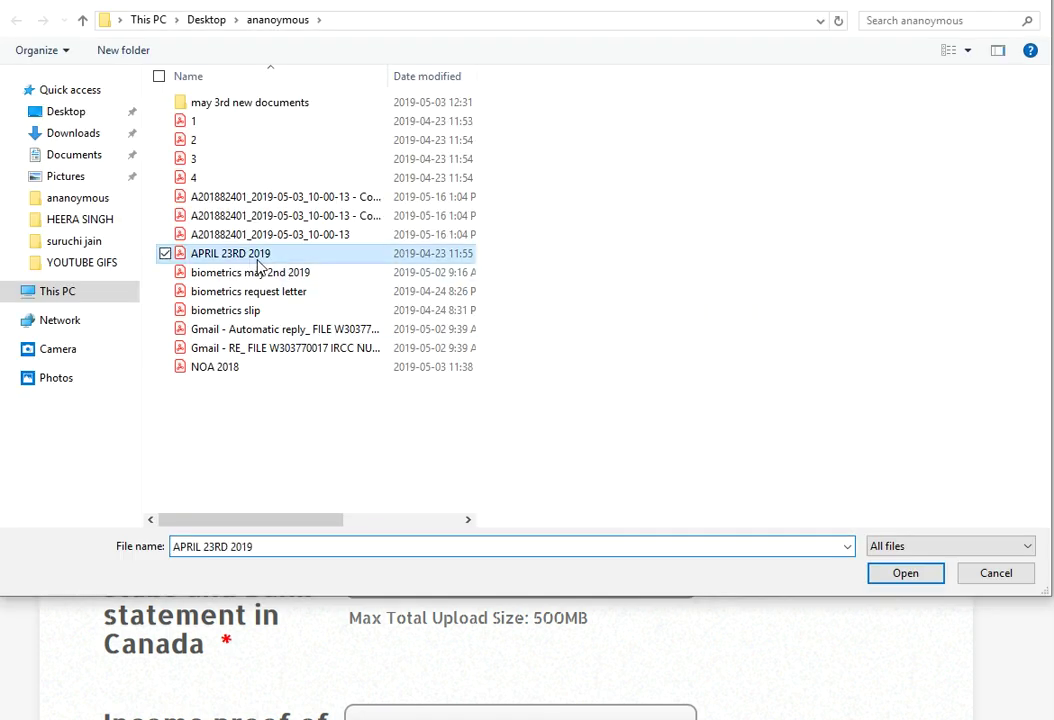
{"action": "left_click", "coordinate": [906, 573]}
{"action": "scroll", "coordinate": [904, 402], "scroll_direction": "down", "scroll_amount": 3}
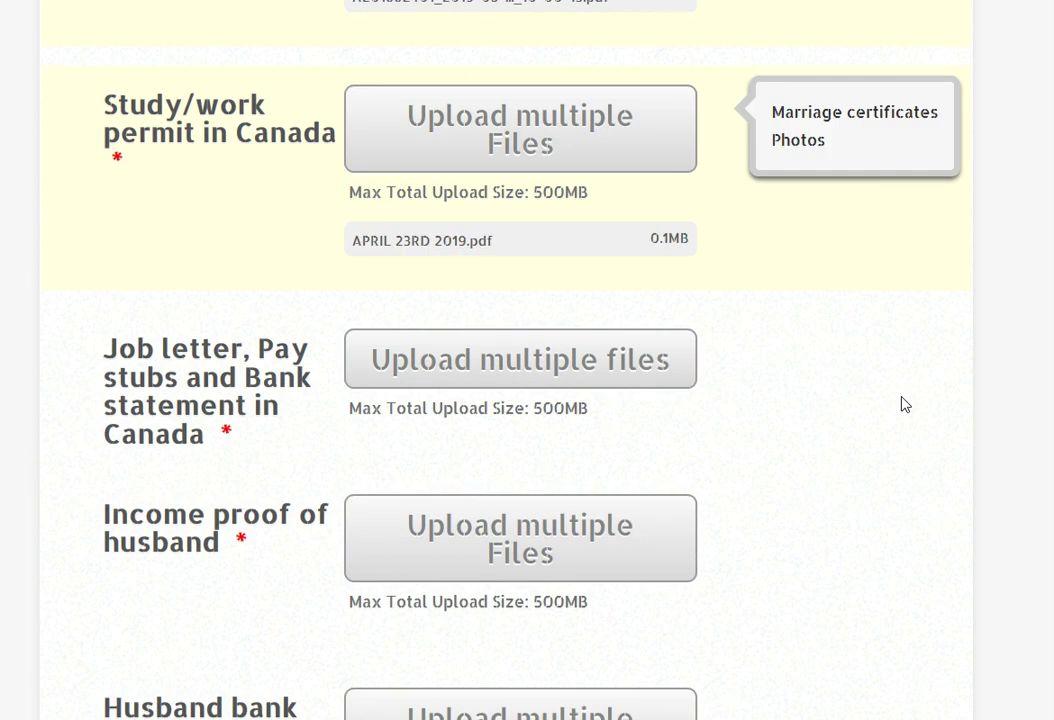
- For the Job letter field, select the copied application PDF, biometrics slip, two Gmail PDFs and NOA 2018
{"action": "left_click", "coordinate": [481, 370]}
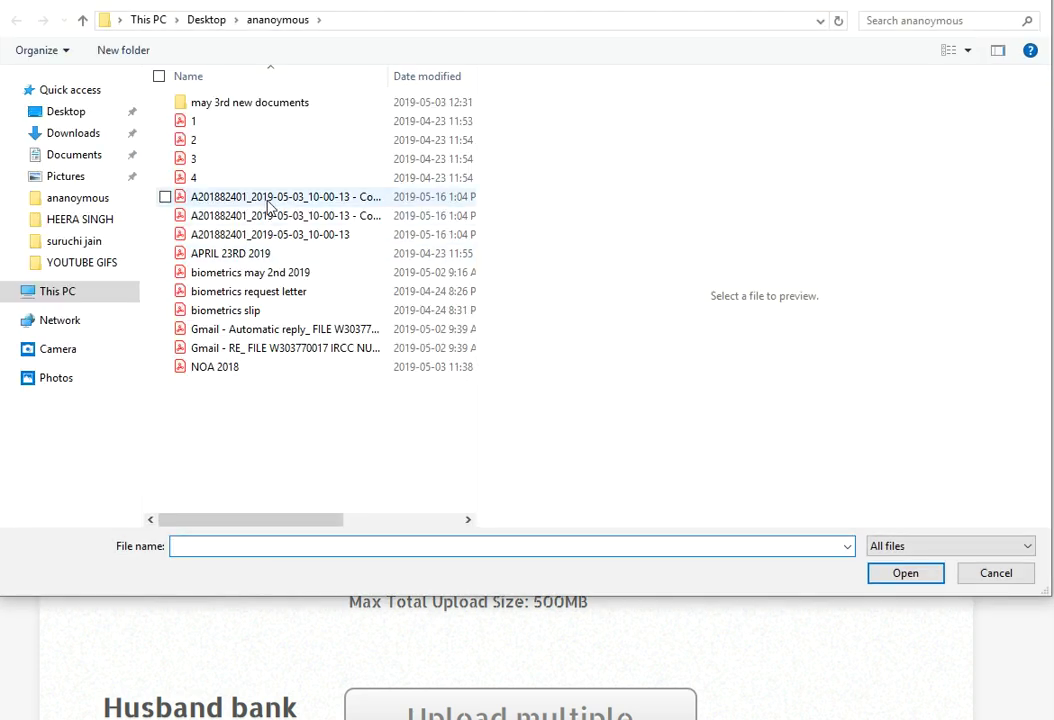
{"action": "left_click", "coordinate": [268, 199]}
{"action": "left_click", "coordinate": [249, 310], "text": "ctrl"}
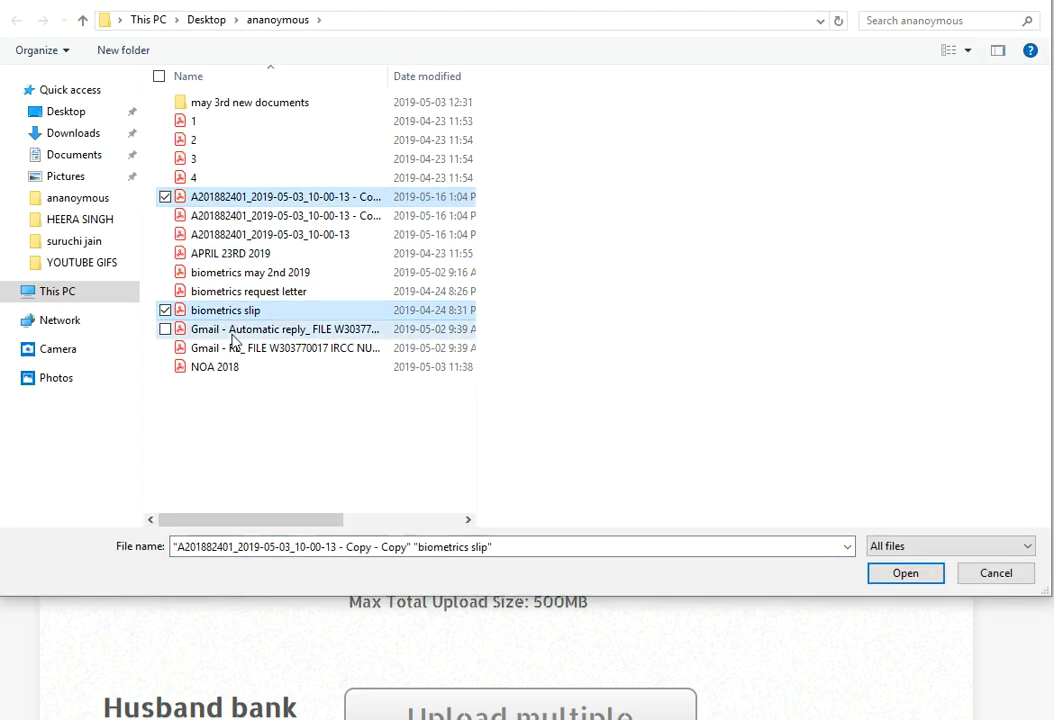
{"action": "left_click", "coordinate": [232, 337], "text": "ctrl"}
{"action": "left_click", "coordinate": [235, 348], "text": "ctrl"}
{"action": "left_click", "coordinate": [228, 368], "text": "ctrl"}
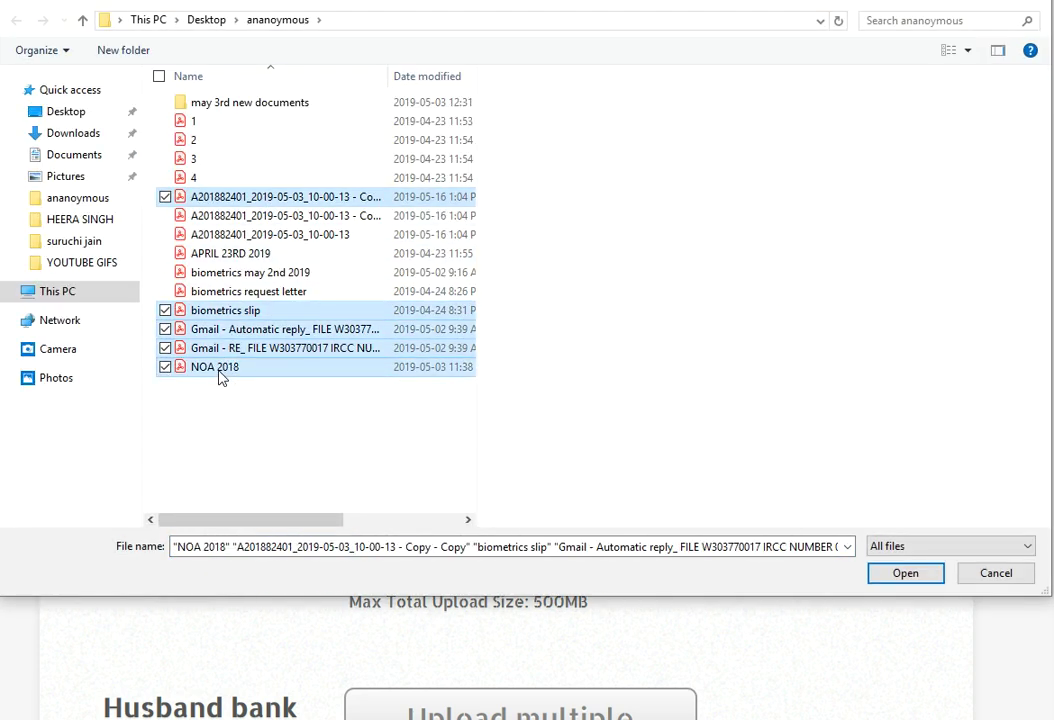
- Add APRIL 23RD 2019, the other application PDFs and biometrics may 2nd 2019, then upload all ten
{"action": "left_click", "coordinate": [246, 255], "text": "ctrl"}
{"action": "left_click", "coordinate": [255, 216], "text": "ctrl"}
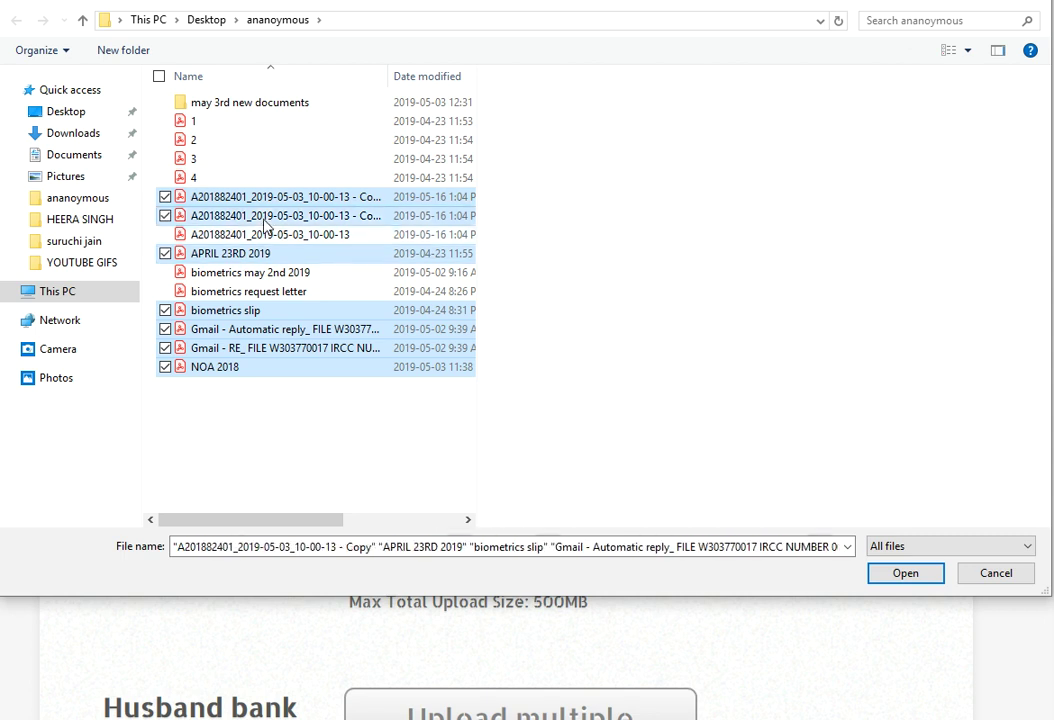
{"action": "left_click", "coordinate": [260, 236], "text": "ctrl"}
{"action": "left_click", "coordinate": [250, 273], "text": "ctrl"}
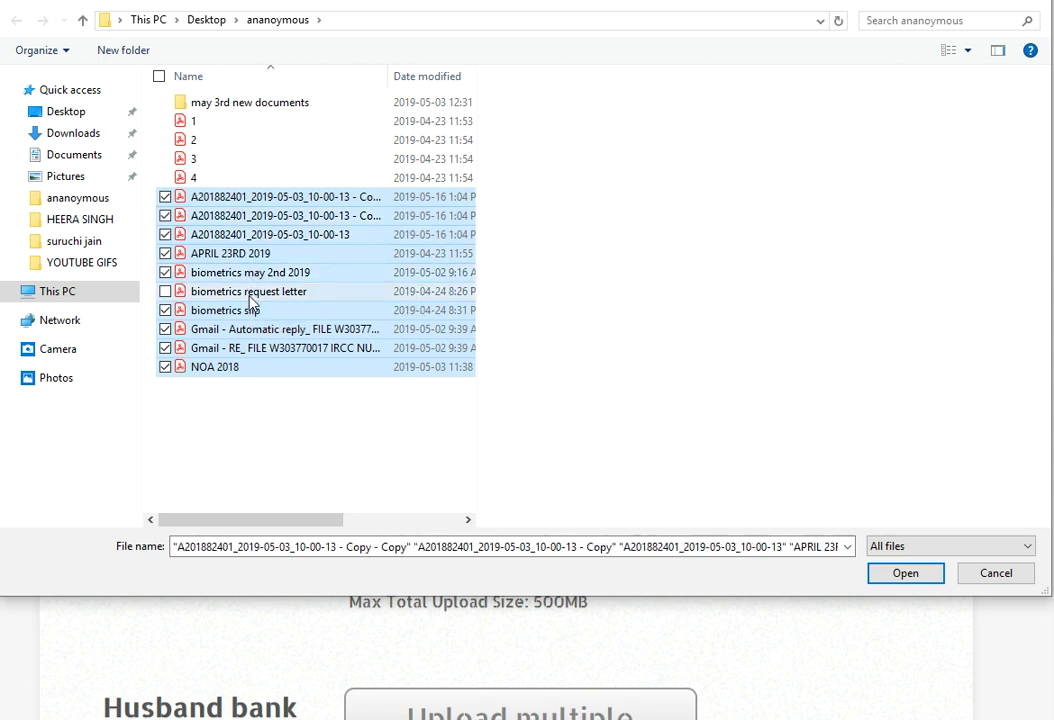
{"action": "left_click", "coordinate": [250, 292], "text": "ctrl"}
{"action": "left_click", "coordinate": [912, 582]}
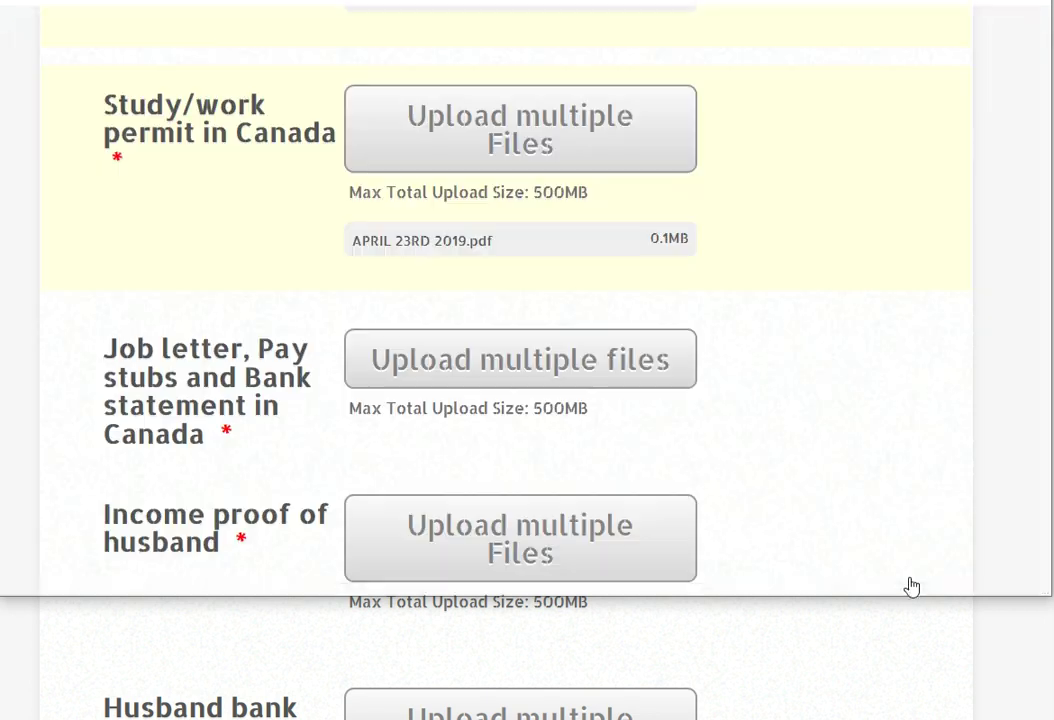
{"action": "key", "text": "Tab"}
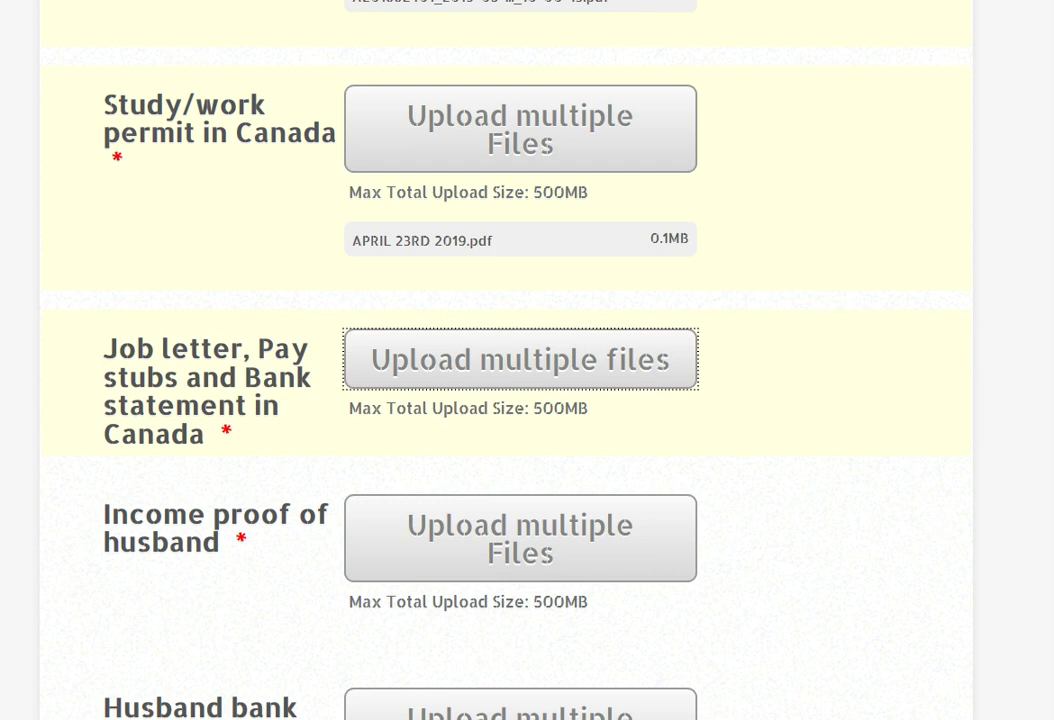
{"action": "scroll", "coordinate": [828, 384], "scroll_direction": "down", "scroll_amount": 3}
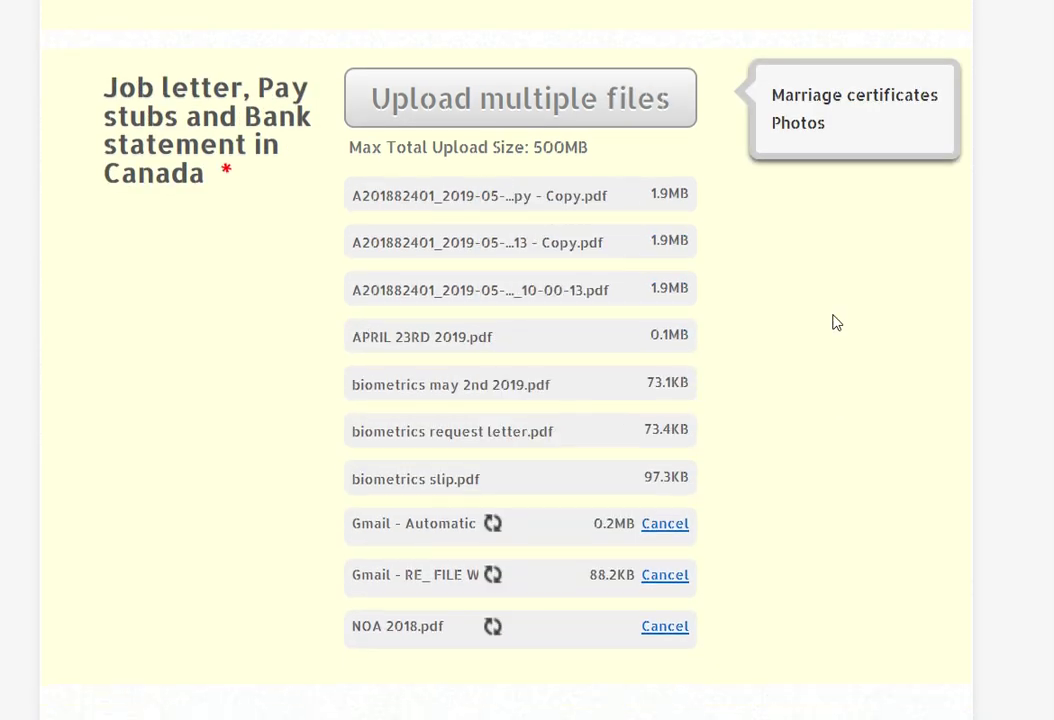
{"action": "scroll", "coordinate": [836, 322], "scroll_direction": "down", "scroll_amount": 3}
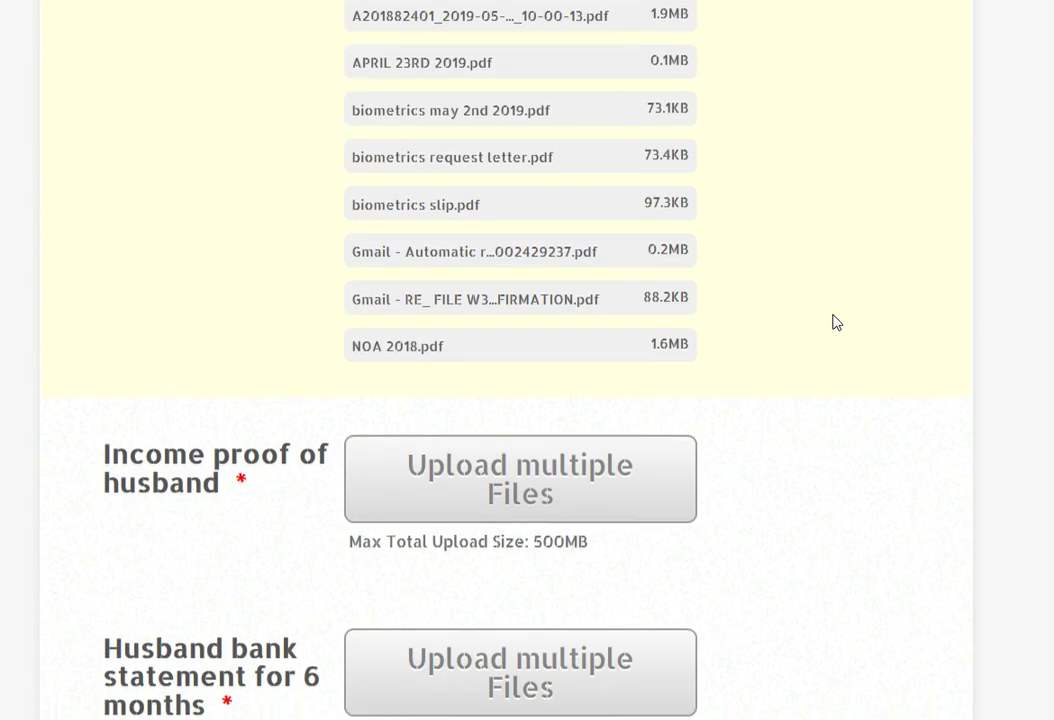
{"action": "scroll", "coordinate": [836, 322], "scroll_direction": "down", "scroll_amount": 3}
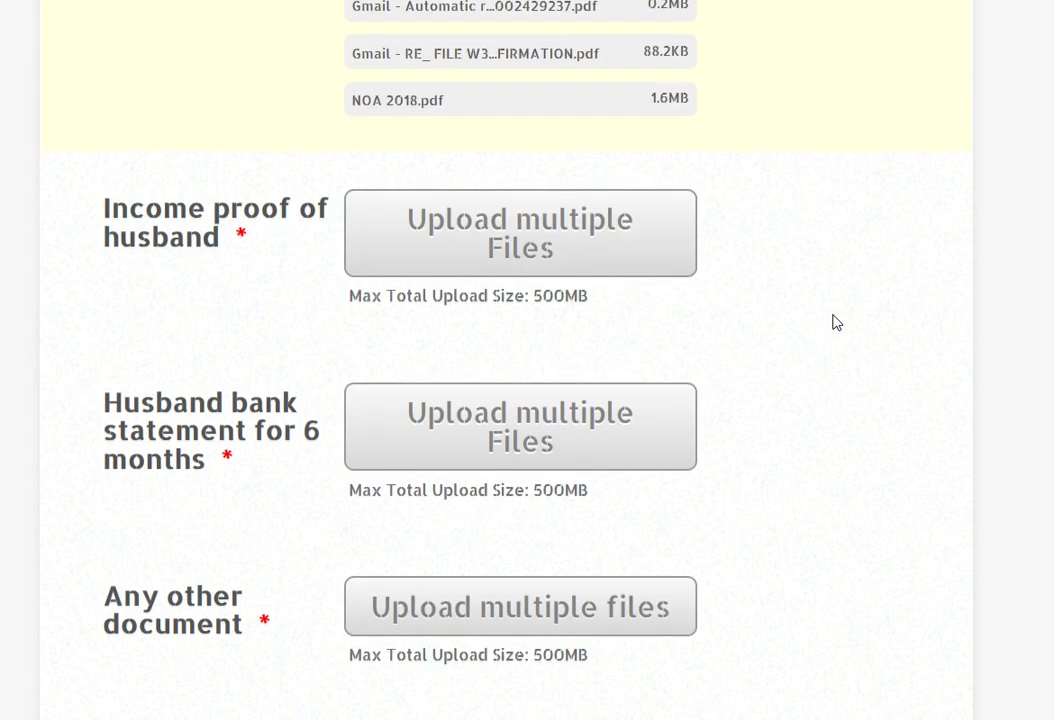
- Upload biometrics may 2nd 2019.pdf to the Income proof of husband field
{"action": "left_click", "coordinate": [527, 244]}
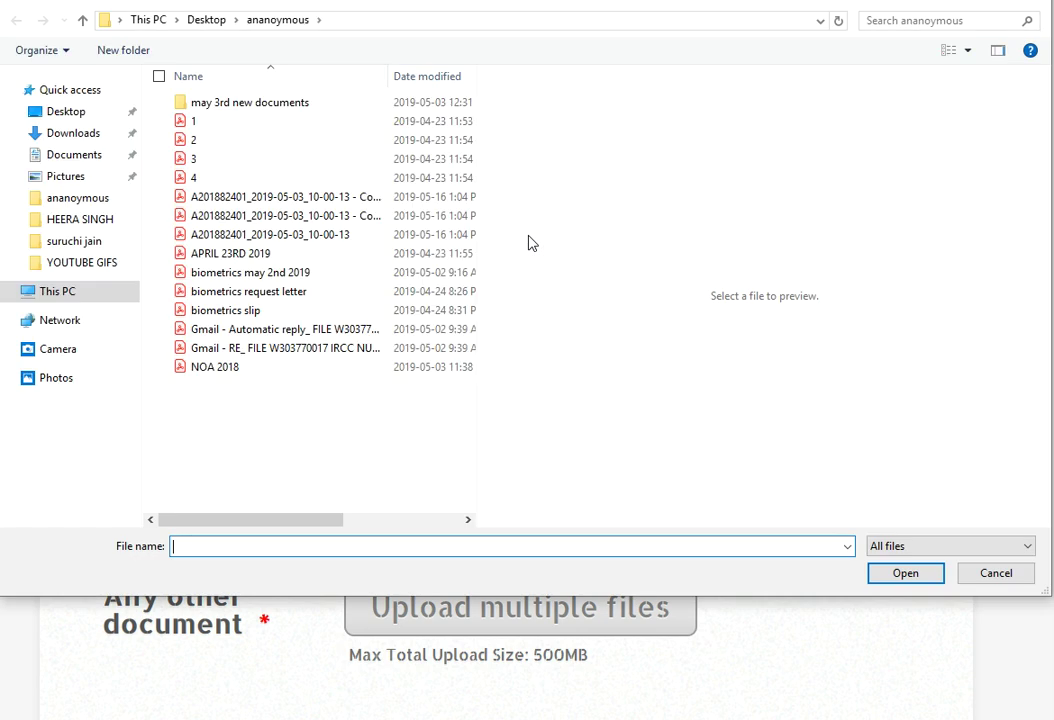
{"action": "left_click", "coordinate": [290, 273]}
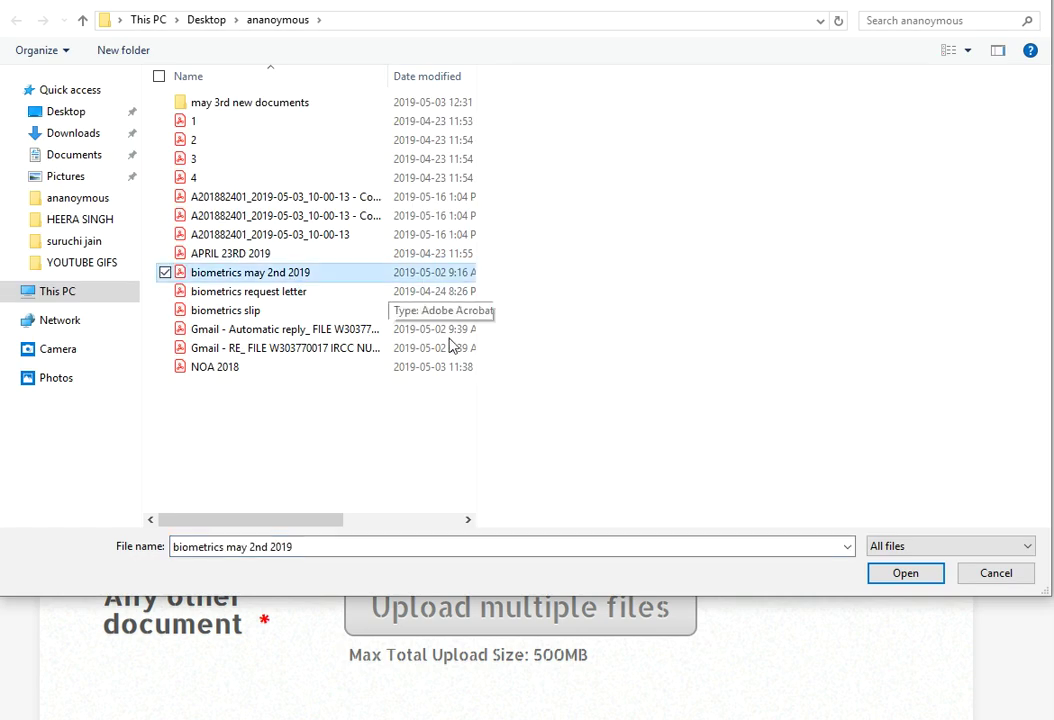
{"action": "left_click", "coordinate": [892, 573]}
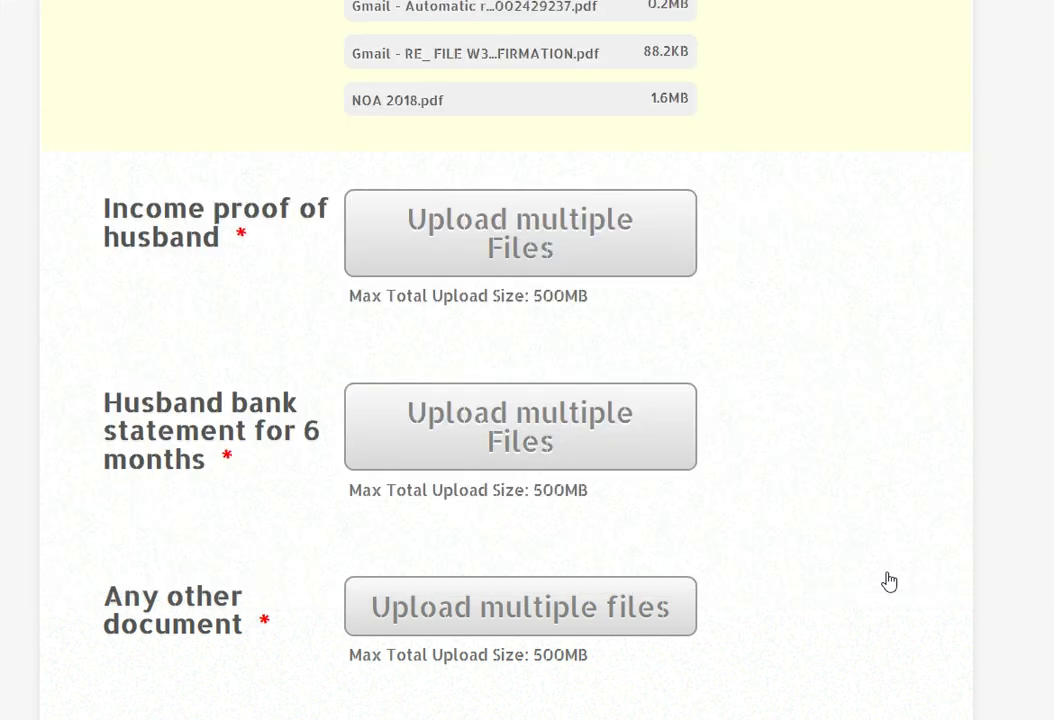
{"action": "mouse_move", "coordinate": [791, 380]}
{"action": "scroll", "coordinate": [937, 402], "scroll_direction": "down", "scroll_amount": 1}
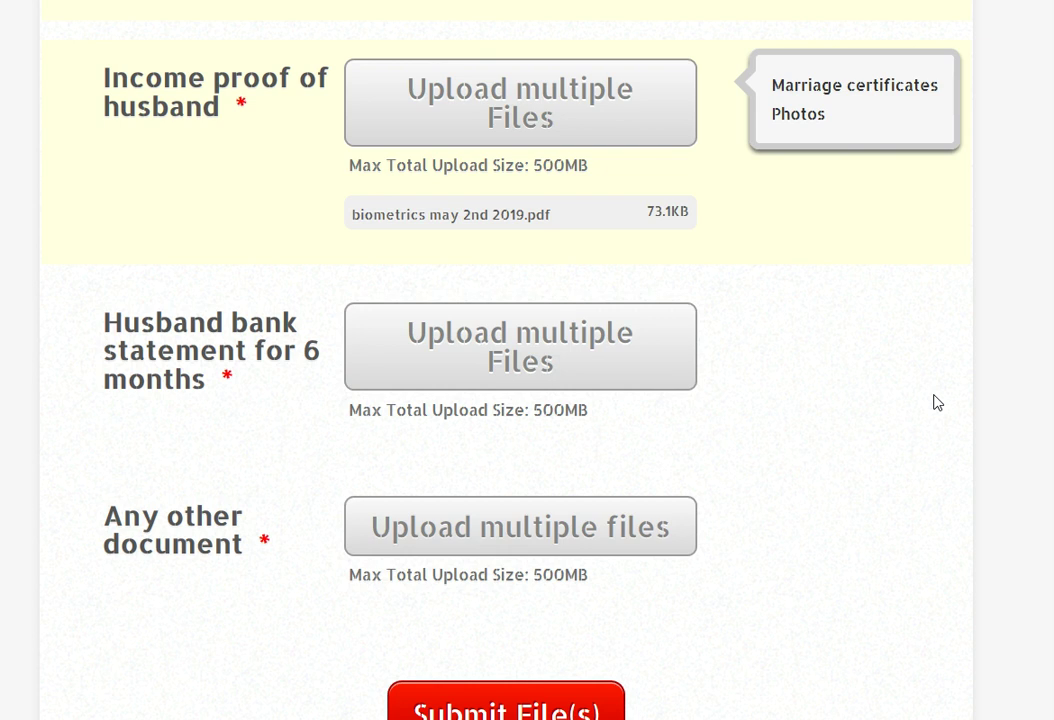
{"action": "left_click", "coordinate": [548, 370]}
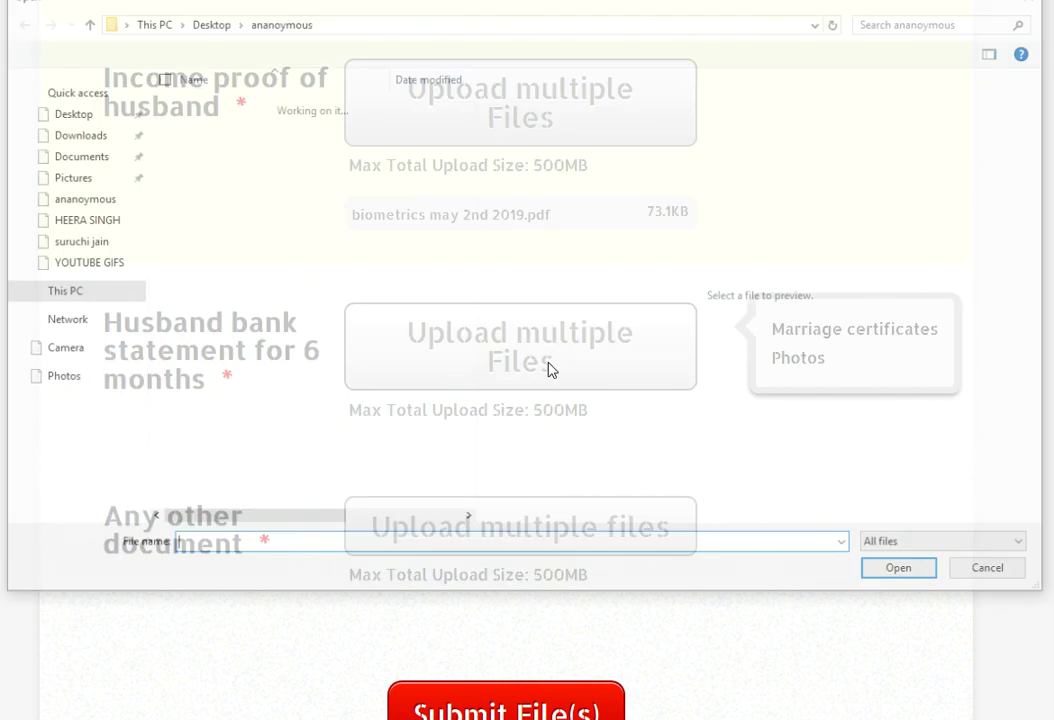
{"action": "left_click", "coordinate": [284, 218]}
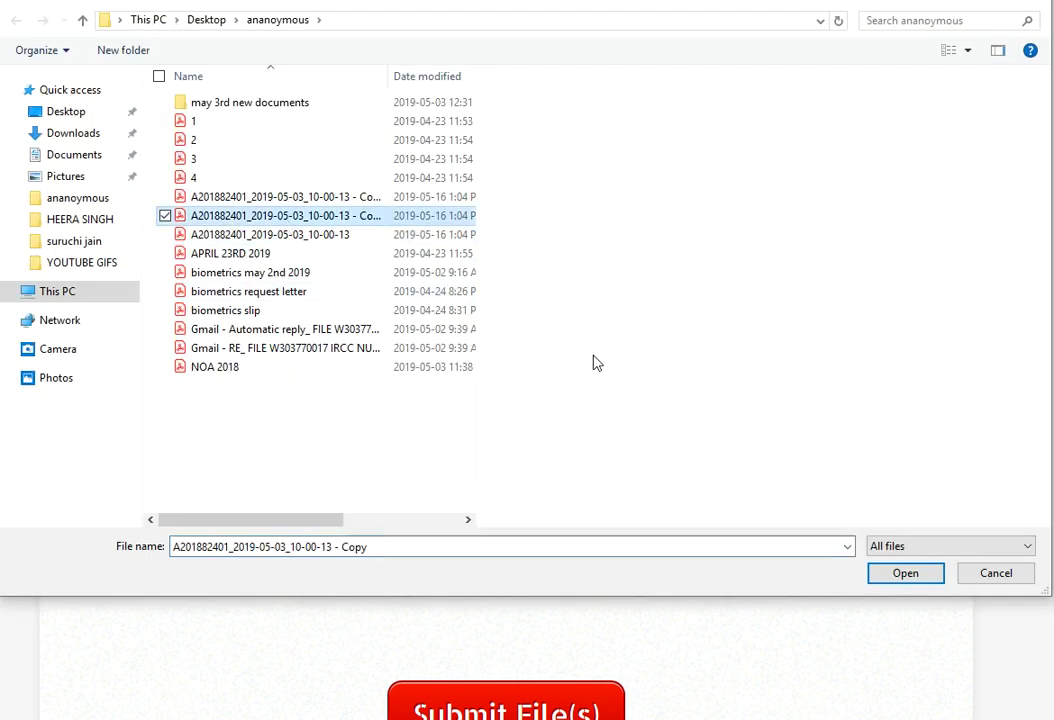
{"action": "left_click", "coordinate": [897, 574]}
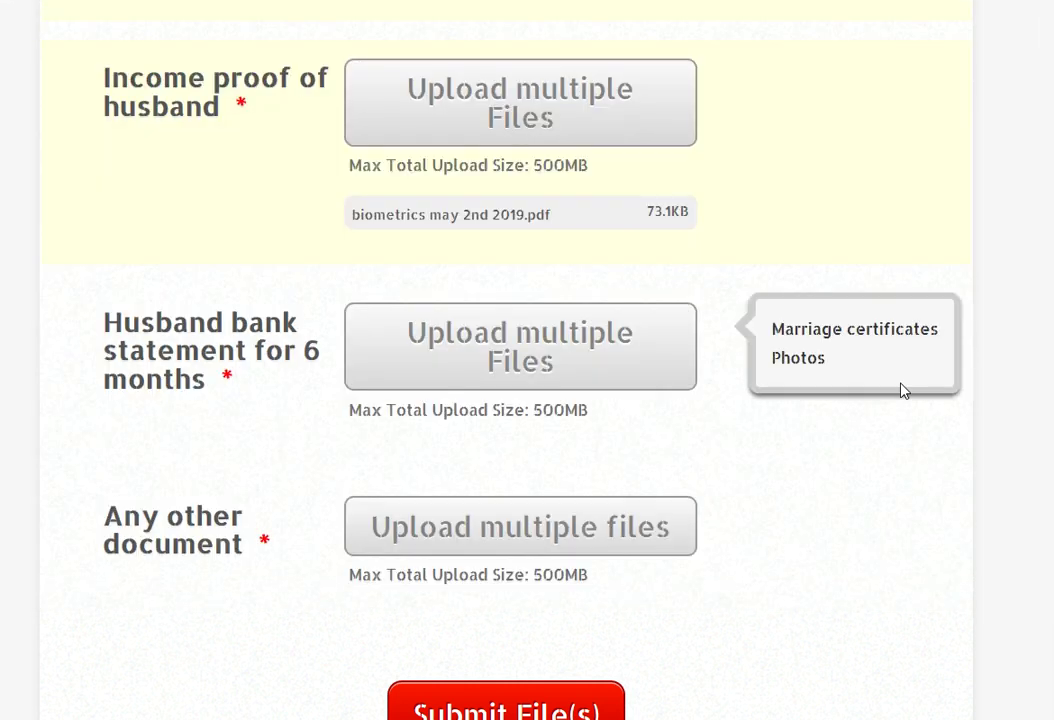
- Upload the 'Gmail - RE_ FILE…' confirmation PDF to the Any other document field
{"action": "scroll", "coordinate": [901, 388], "scroll_direction": "down", "scroll_amount": 1}
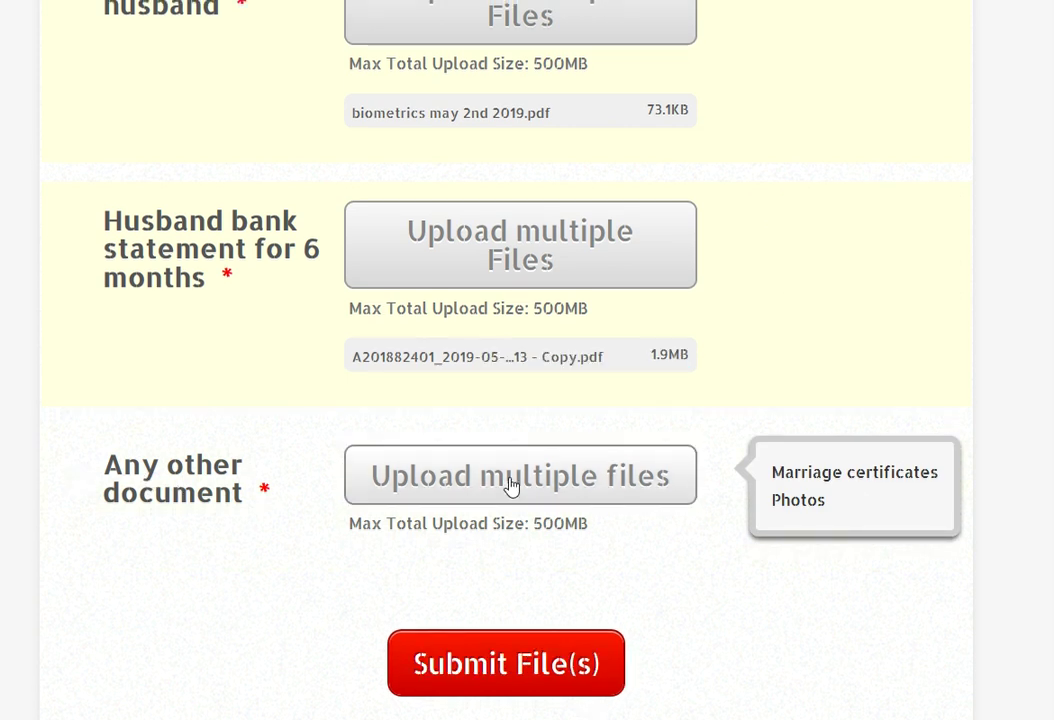
{"action": "left_click", "coordinate": [511, 486]}
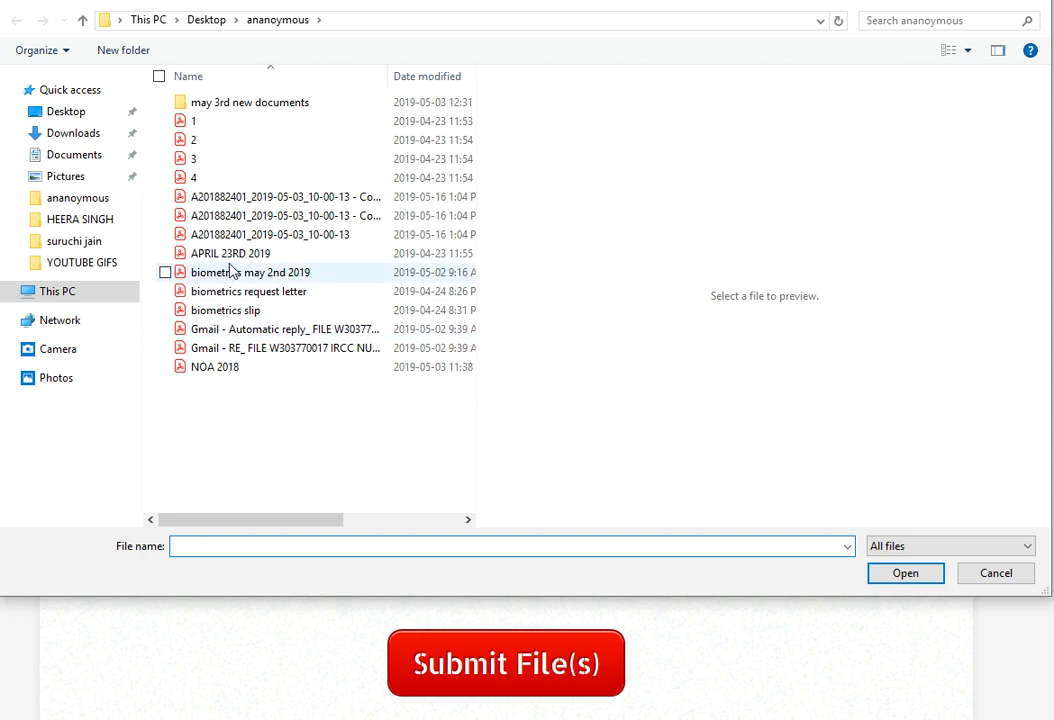
{"action": "left_click", "coordinate": [238, 350]}
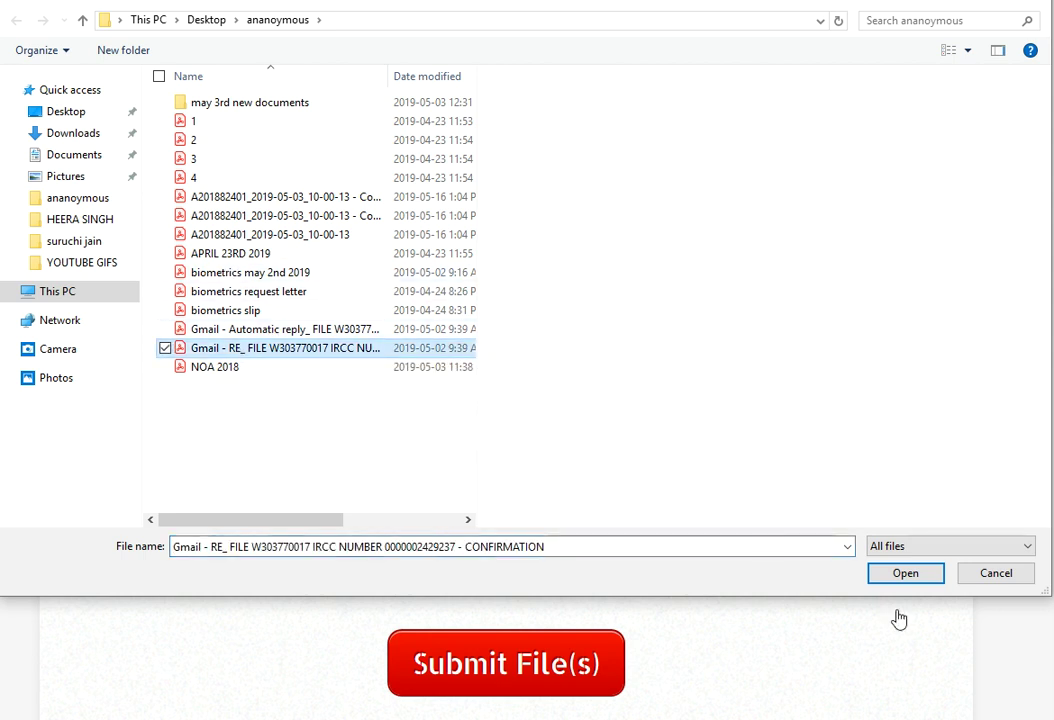
{"action": "left_click", "coordinate": [929, 584]}
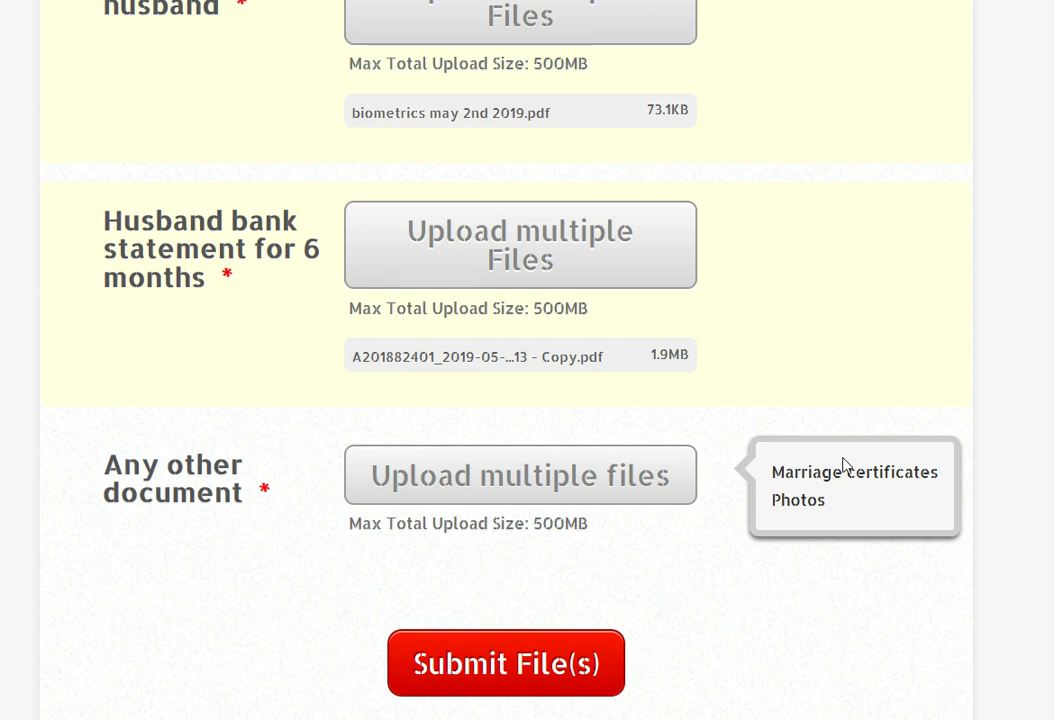
{"action": "scroll", "coordinate": [868, 462], "scroll_direction": "up", "scroll_amount": 8}
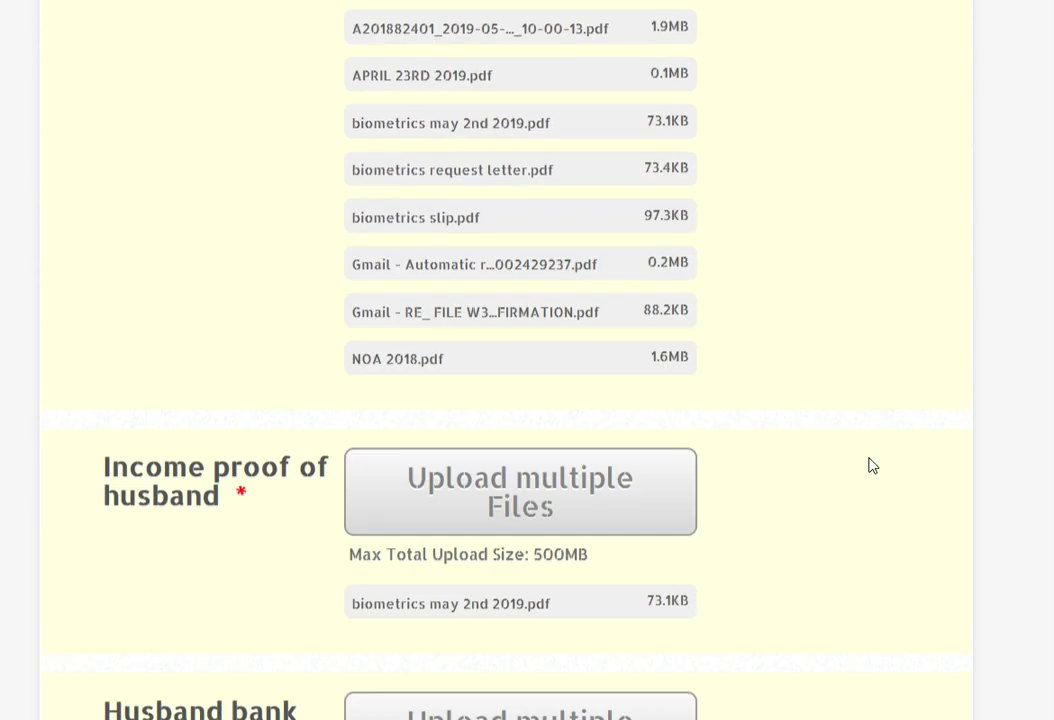
{"action": "scroll", "coordinate": [868, 465], "scroll_direction": "up", "scroll_amount": 15}
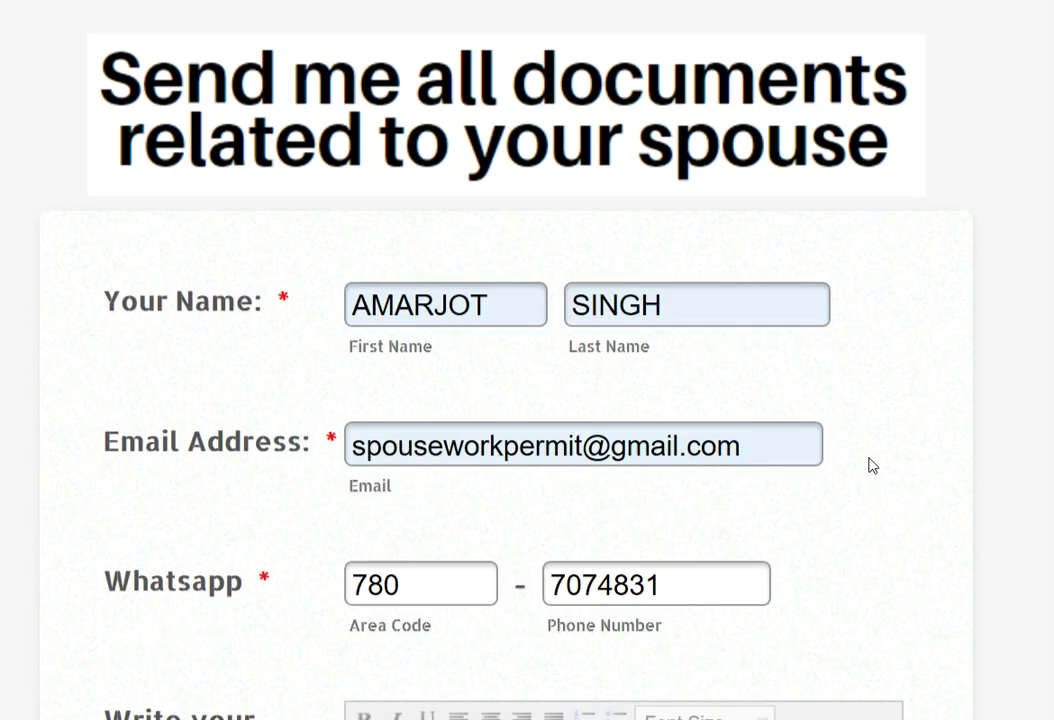
{"action": "scroll", "coordinate": [872, 465], "scroll_direction": "down", "scroll_amount": 12}
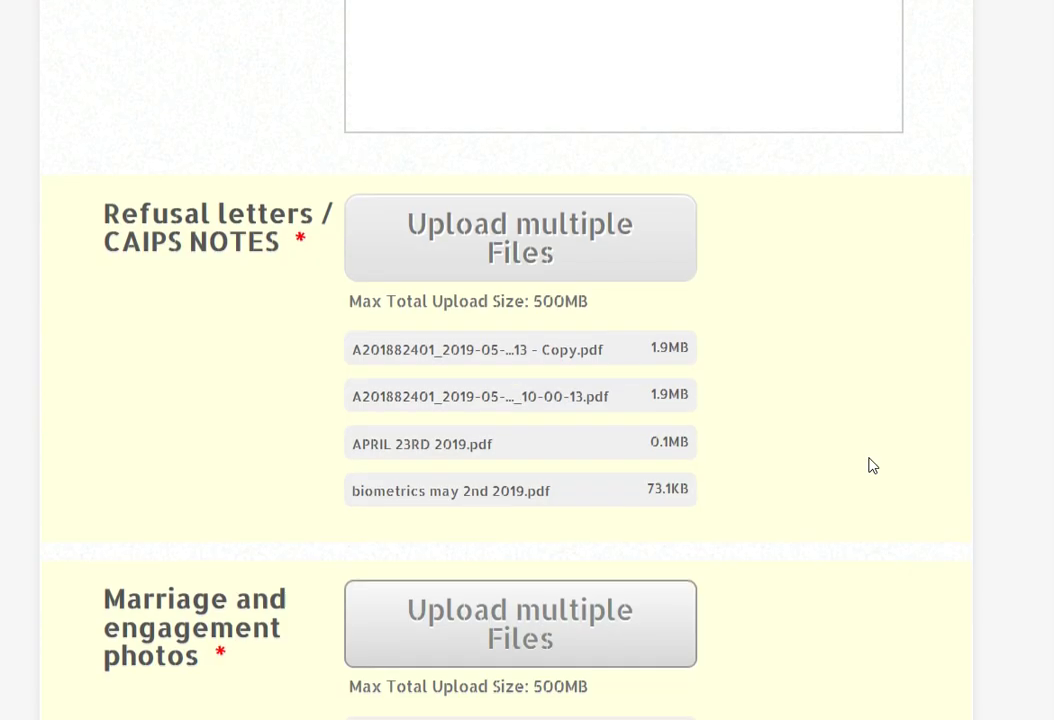
{"action": "scroll", "coordinate": [872, 465], "scroll_direction": "down", "scroll_amount": 15}
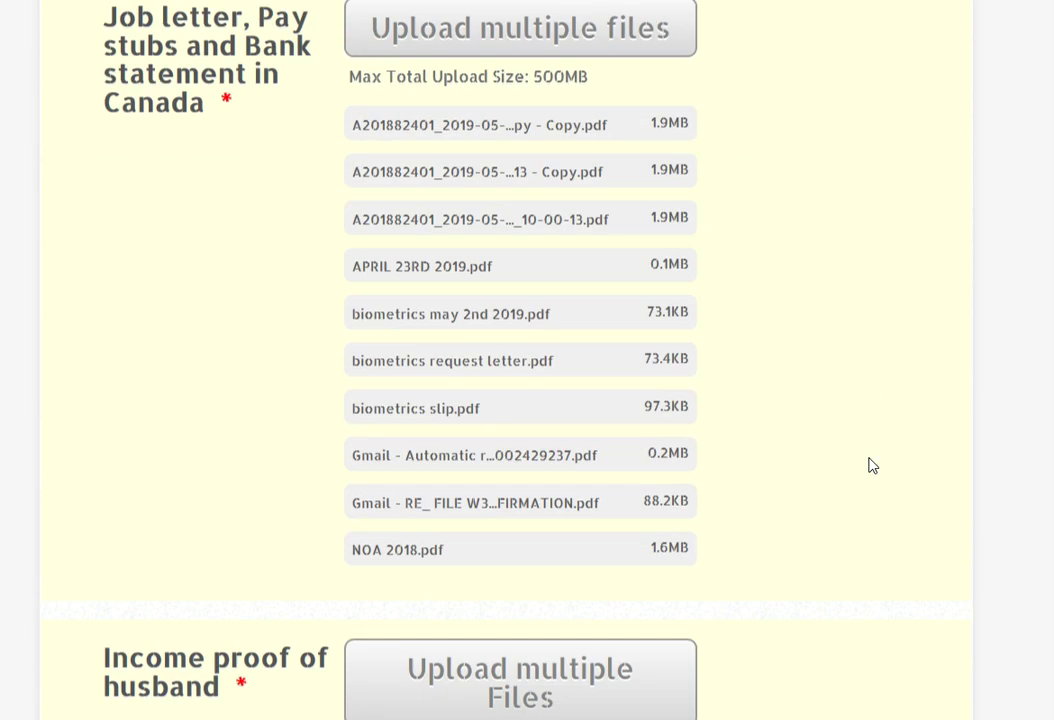
{"action": "scroll", "coordinate": [872, 465], "scroll_direction": "down", "scroll_amount": 5}
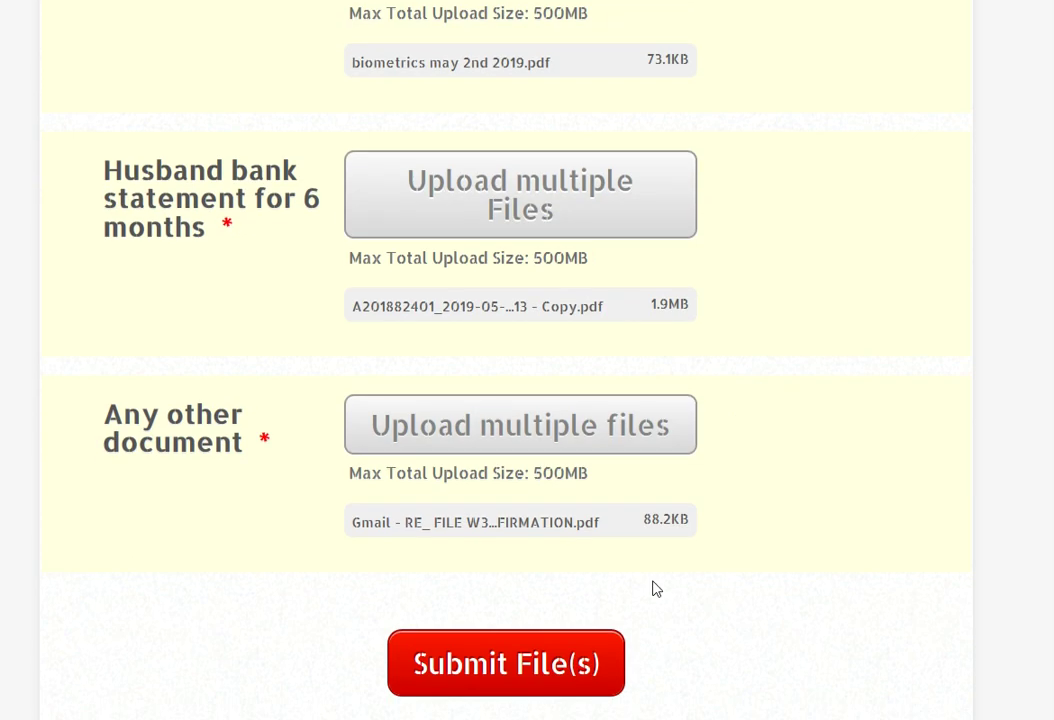
- Submit the spouse-documents form with all PDF uploads via Submit File(s)
{"action": "left_click", "coordinate": [495, 668]}
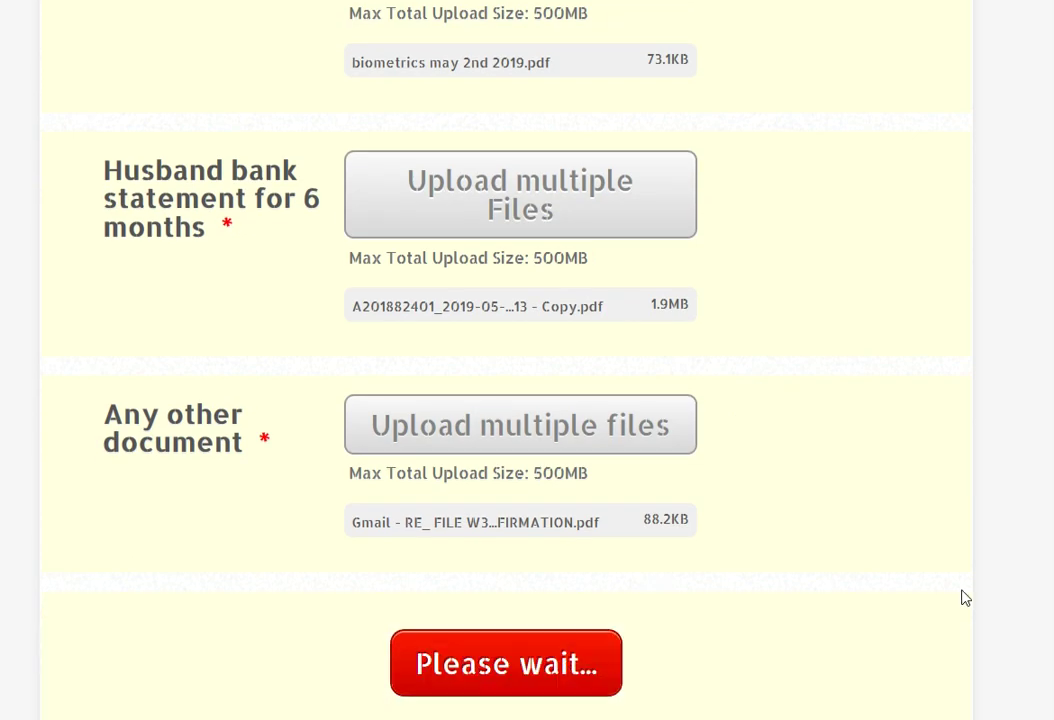